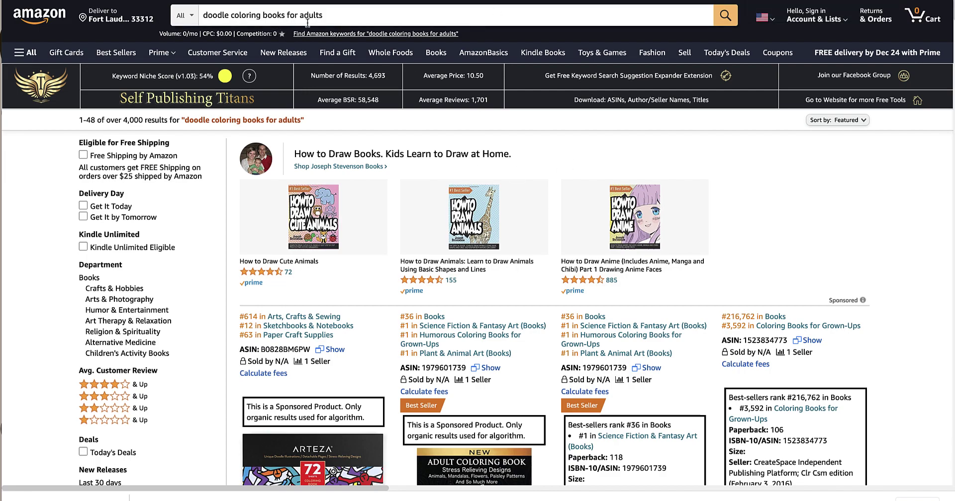
Examine the best-seller ranks, prices and product details of the first row of results for "doodle coloring books for adults".
scroll(671, 199, down, 3)
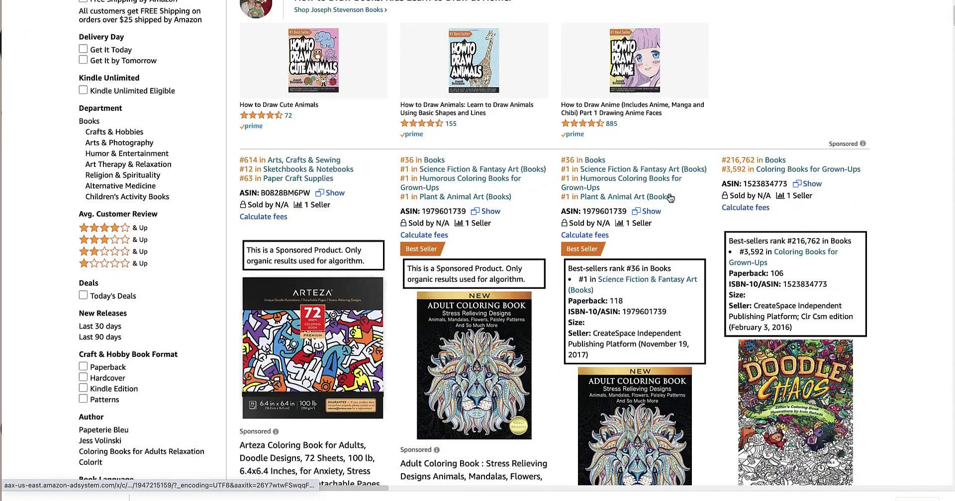
scroll(671, 198, down, 8)
scroll(401, 88, up, 3)
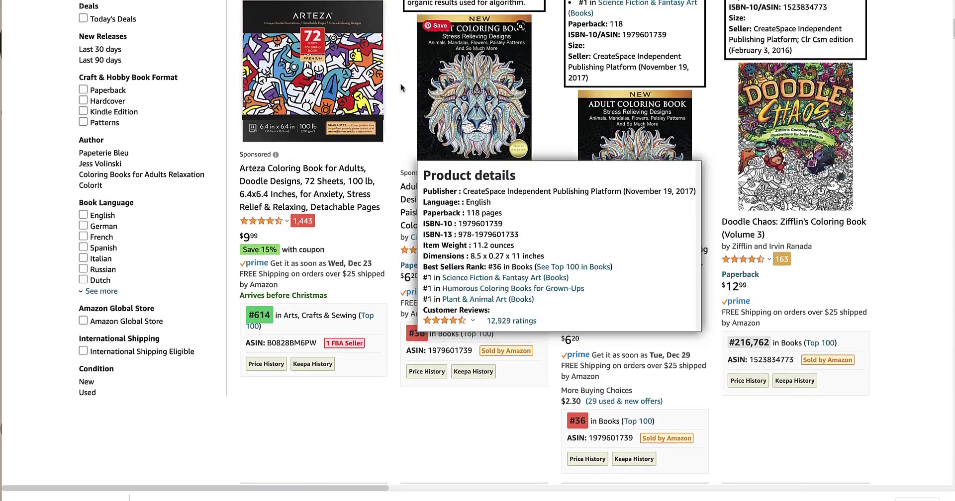
mouse_move(796, 140)
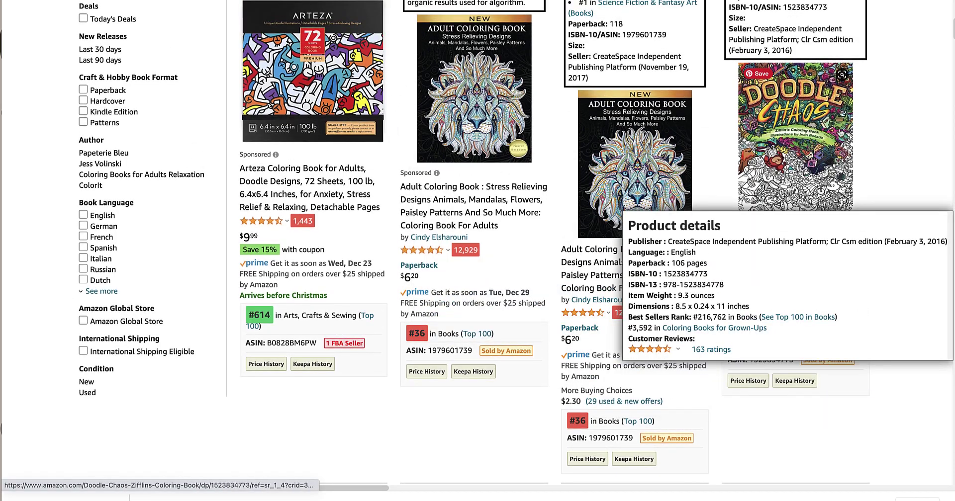
scroll(795, 128, down, 7)
scroll(796, 127, up, 5)
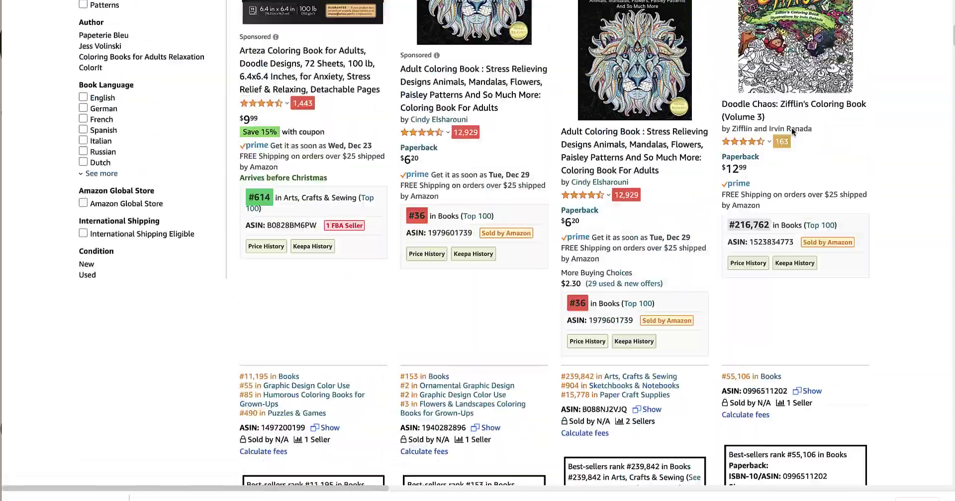
mouse_move(345, 149)
scroll(345, 149, up, 4)
scroll(345, 149, down, 3)
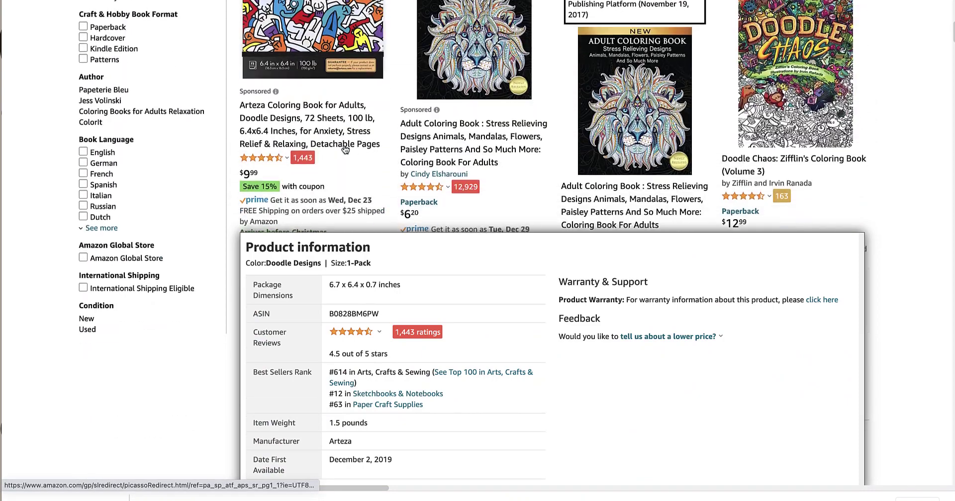
scroll(346, 145, down, 3)
scroll(347, 147, up, 1)
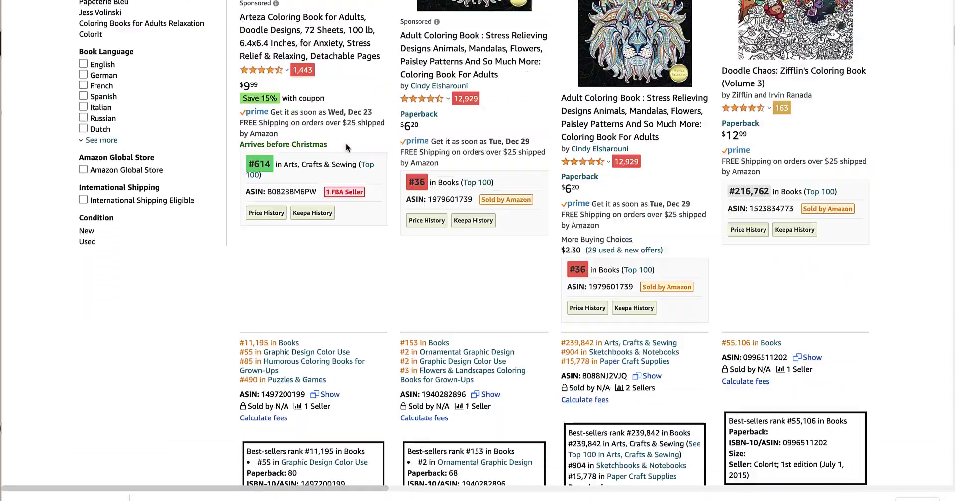
scroll(345, 143, up, 3)
Survey the next doodle coloring book results, including the Color Swirl product details and the editorial recommendations.
scroll(354, 109, down, 7)
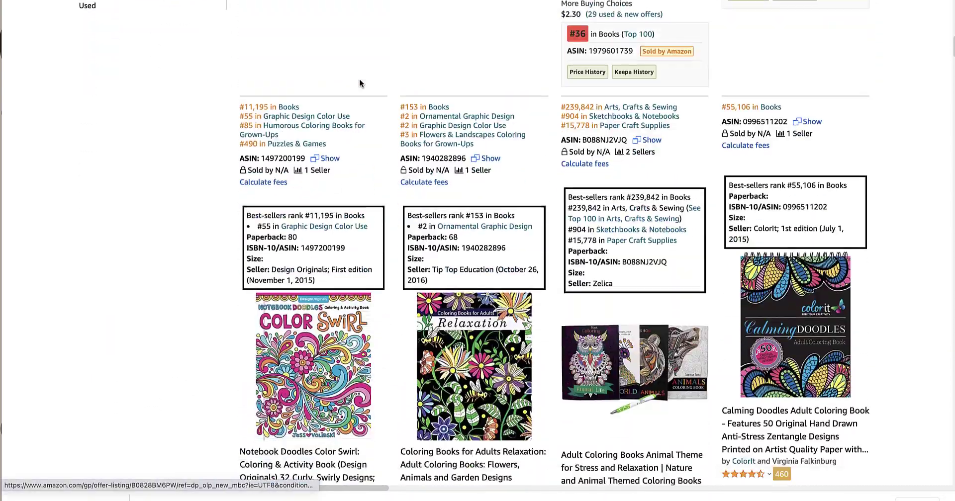
scroll(358, 82, down, 5)
mouse_move(298, 119)
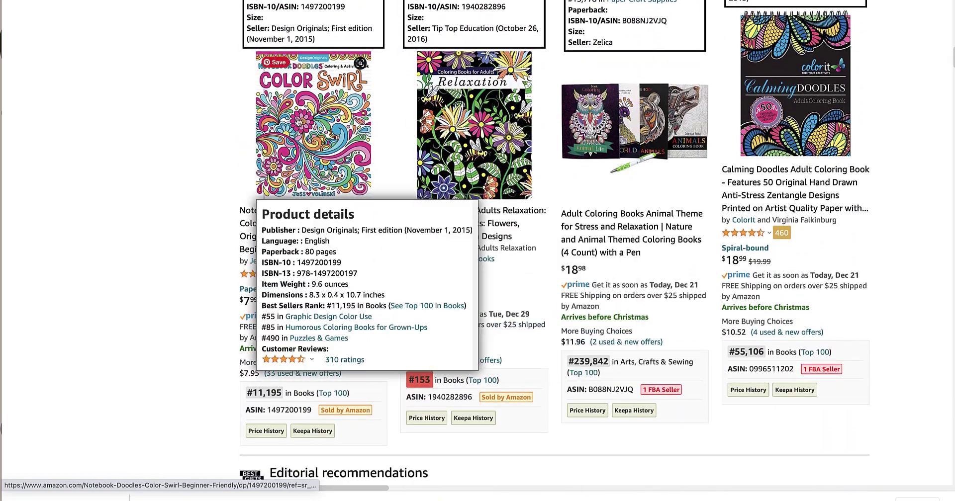
scroll(672, 120, down, 8)
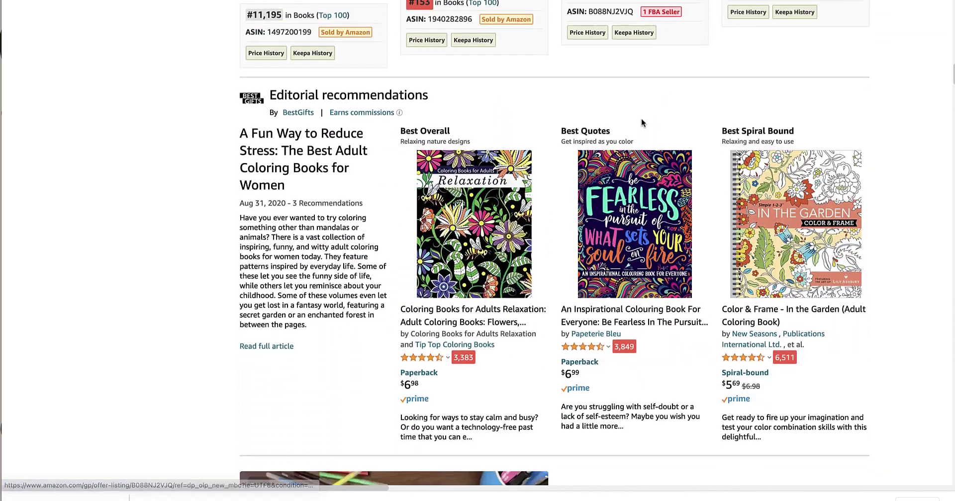
scroll(641, 120, down, 11)
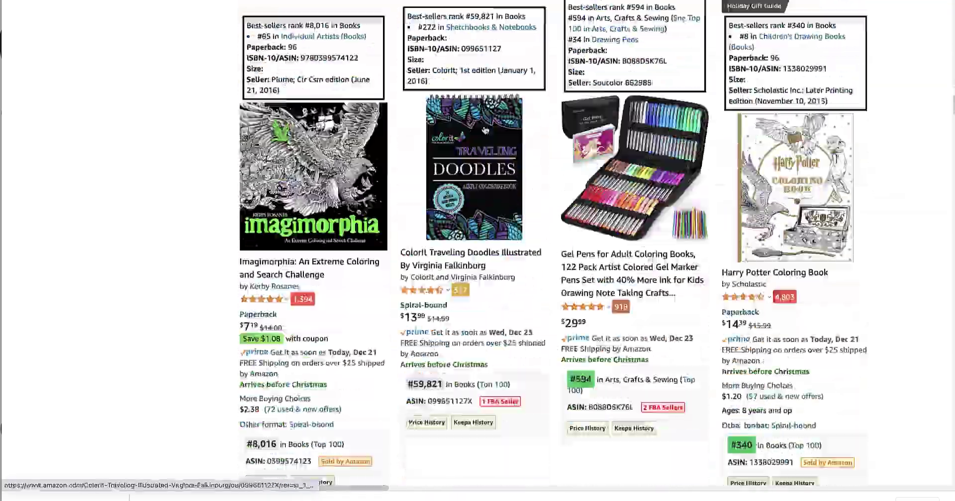
scroll(485, 130, down, 3)
scroll(485, 130, up, 20)
mouse_move(485, 131)
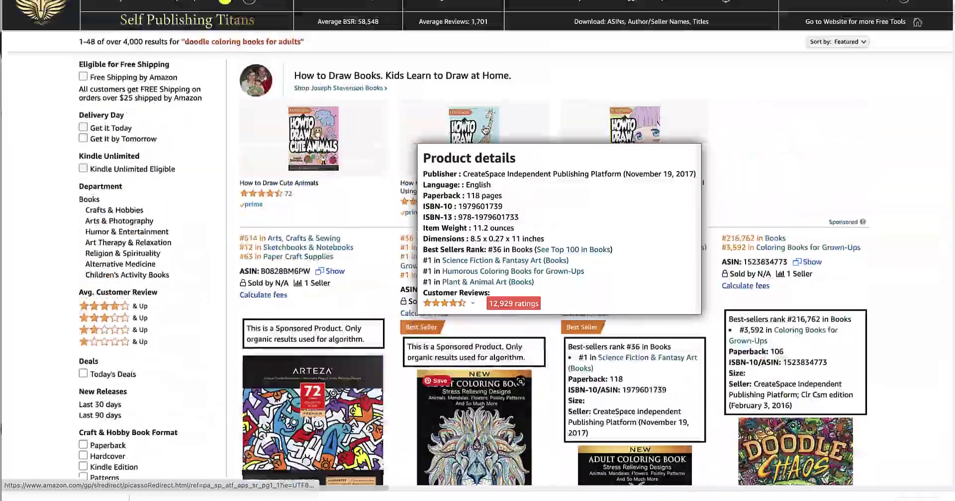
Compare ranks and review ratings further down the doodle results, and check the product details of Playful Patterns Coloring Book.
scroll(485, 124, up, 2)
scroll(291, 127, down, 10)
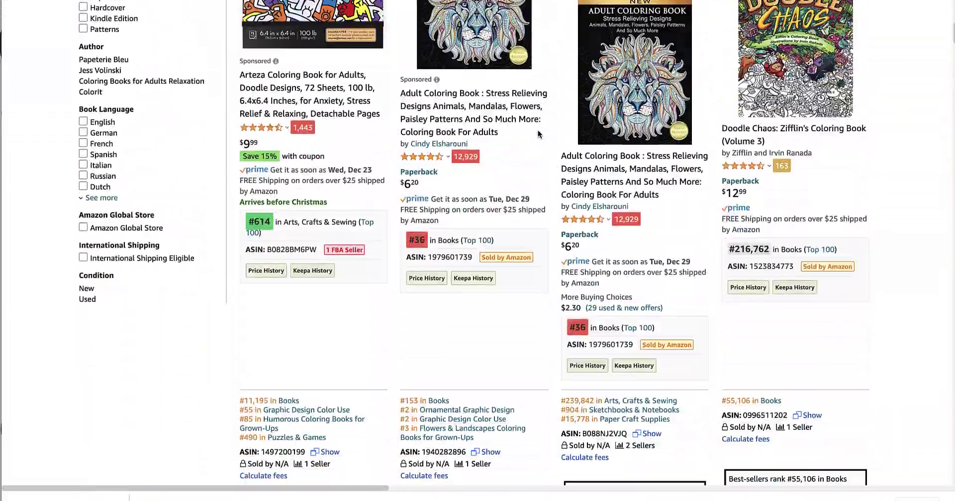
scroll(538, 134, down, 15)
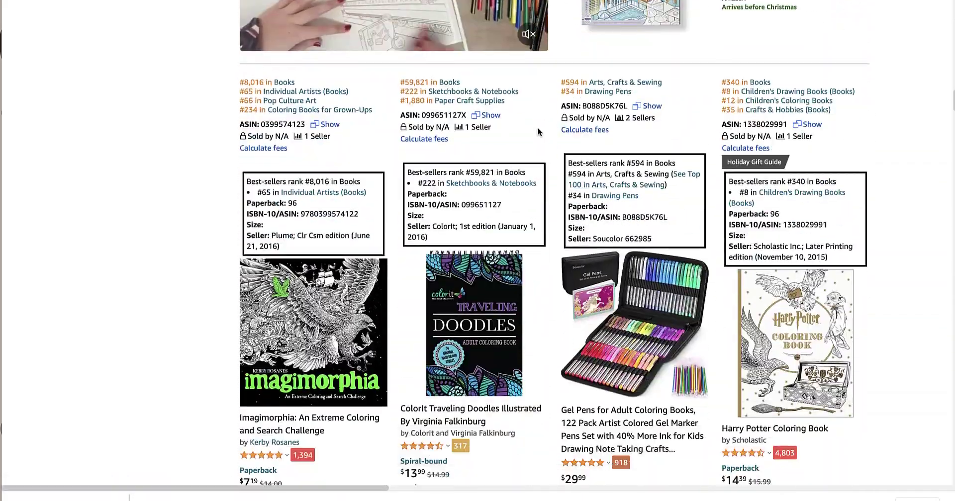
scroll(538, 127, down, 7)
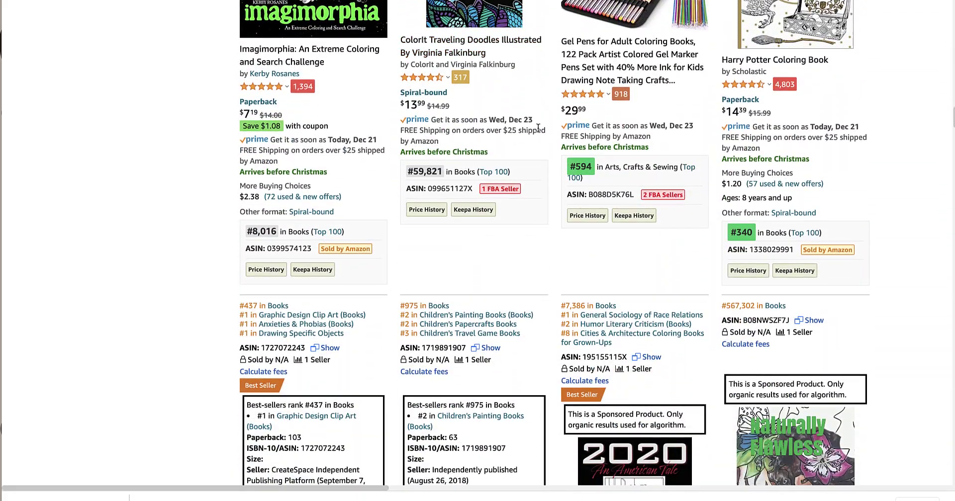
scroll(538, 128, down, 5)
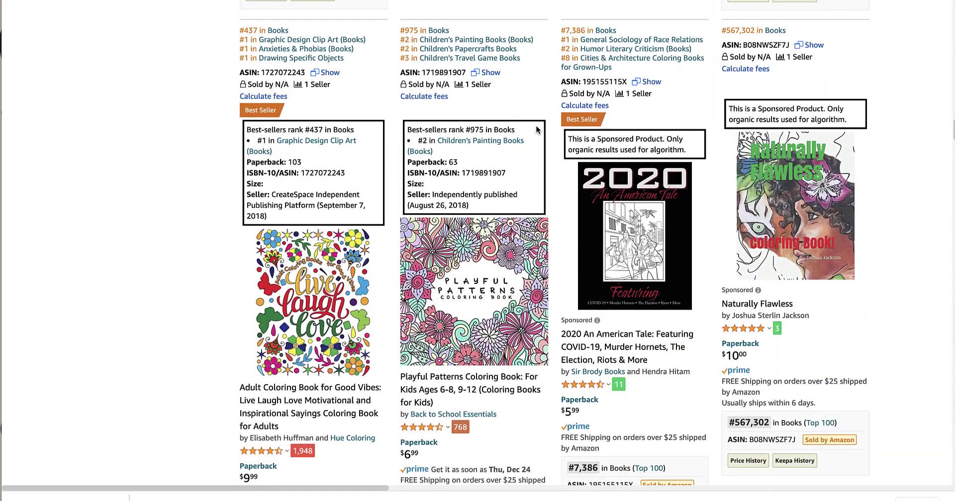
scroll(521, 127, down, 3)
mouse_move(521, 131)
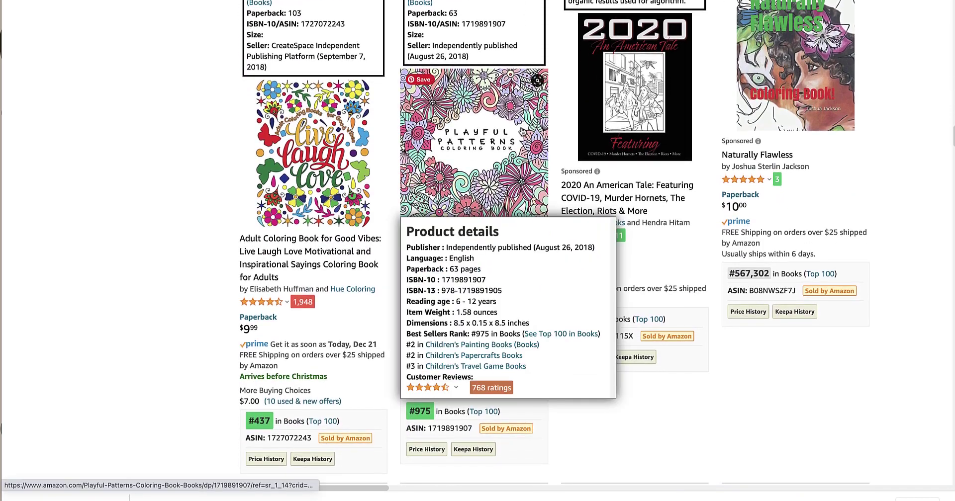
scroll(522, 130, down, 3)
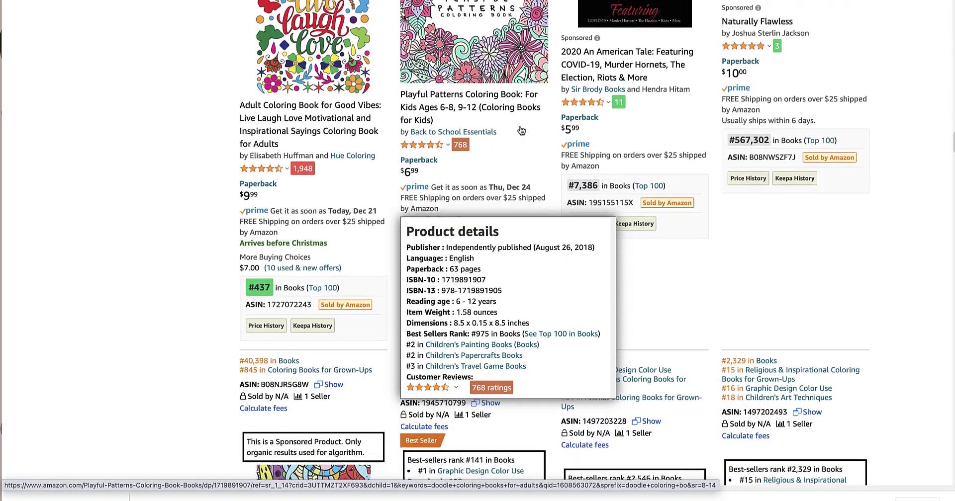
scroll(519, 125, down, 4)
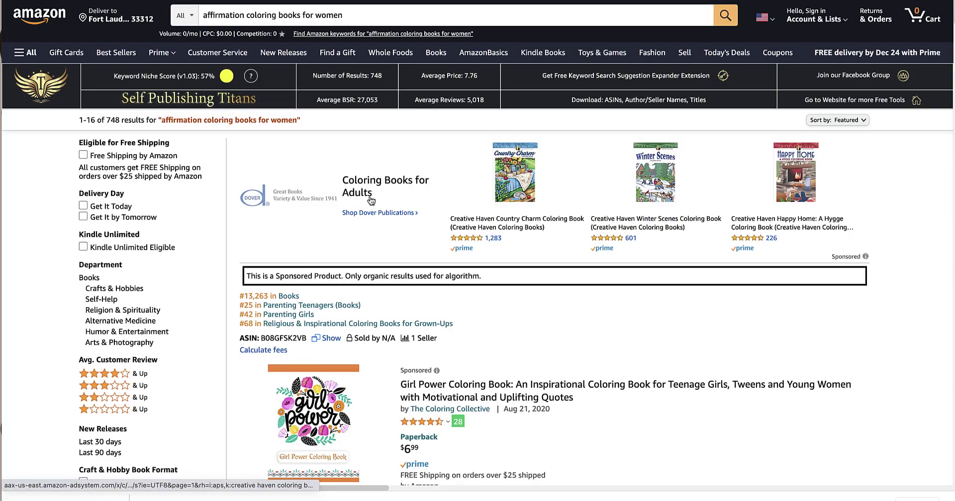
Examine the first results for "affirmation coloring books for women", comparing ranks and reviews of Girl Power and Adult Coloring Book for Good Vibes.
scroll(472, 198, down, 6)
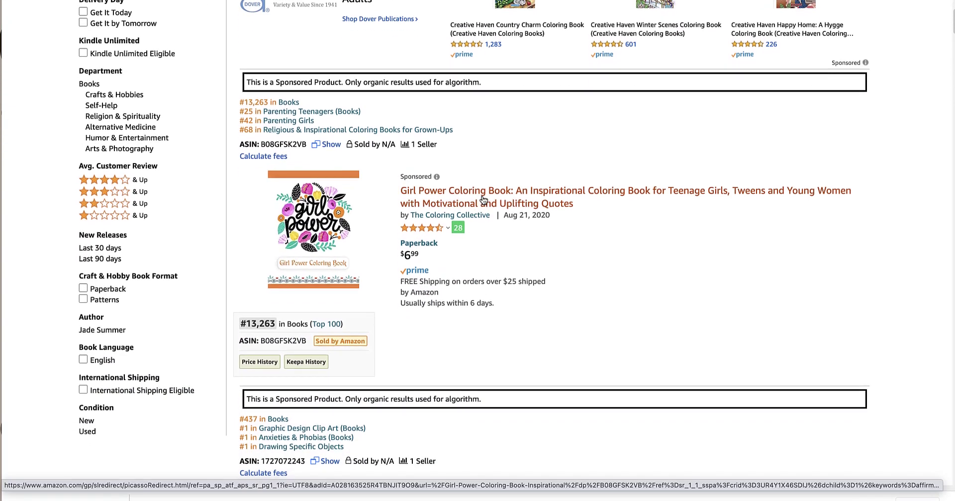
scroll(472, 198, down, 9)
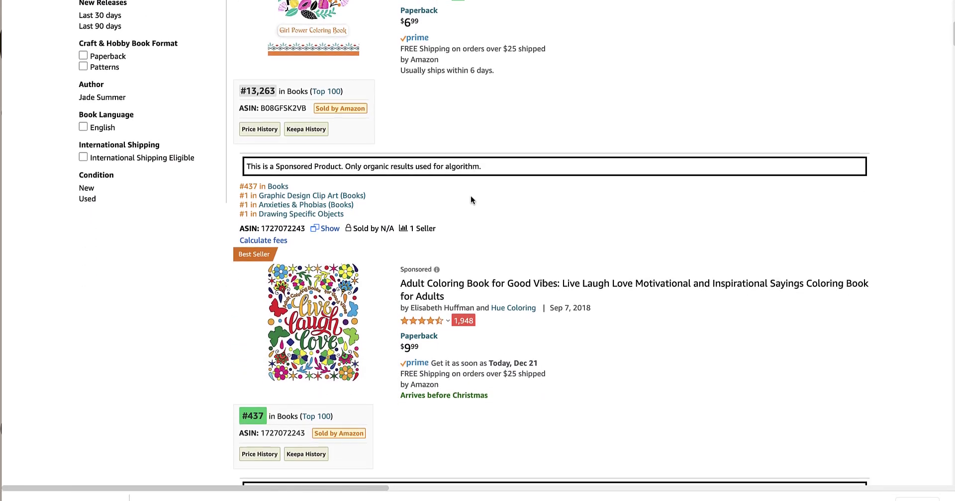
scroll(471, 196, down, 4)
scroll(470, 197, up, 6)
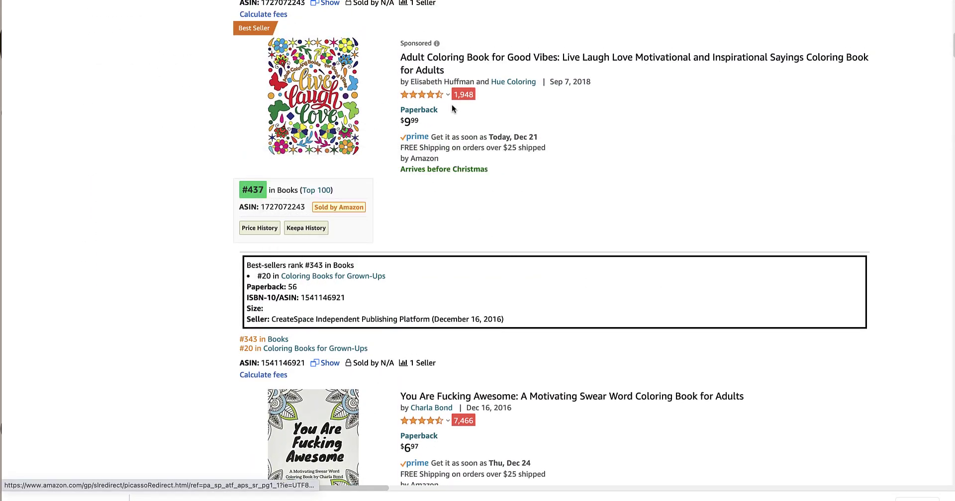
scroll(458, 141, down, 6)
scroll(458, 141, down, 3)
scroll(458, 140, up, 8)
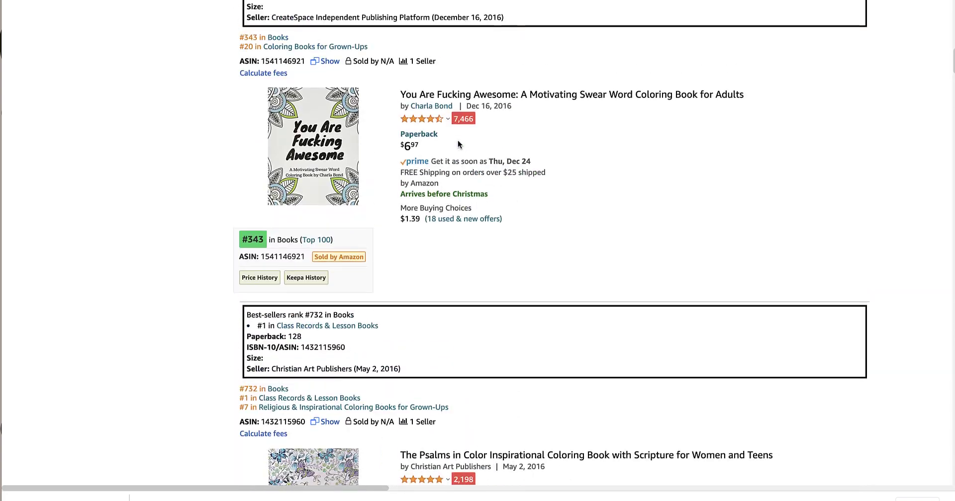
scroll(445, 142, up, 1)
mouse_move(314, 116)
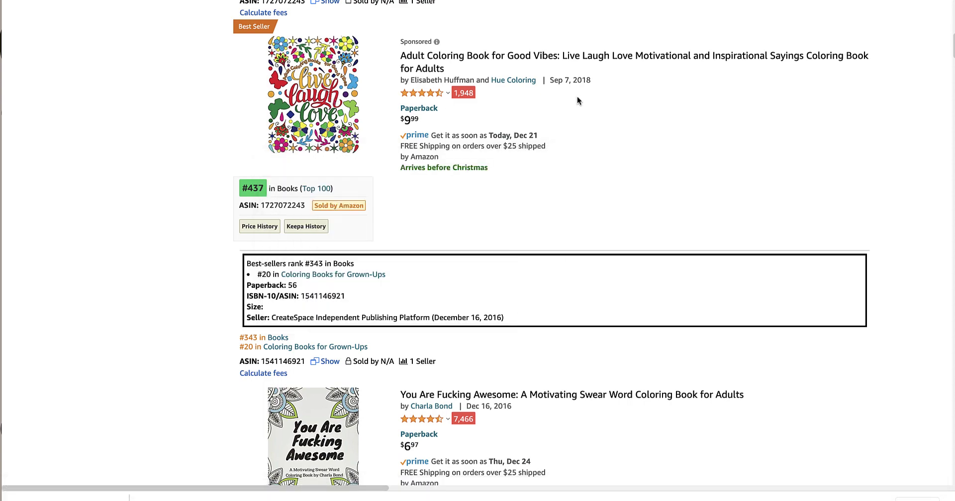
Compare the ranks, prices and review ratings of the motivating swear word coloring book and The Psalms in Color.
scroll(496, 186, down, 7)
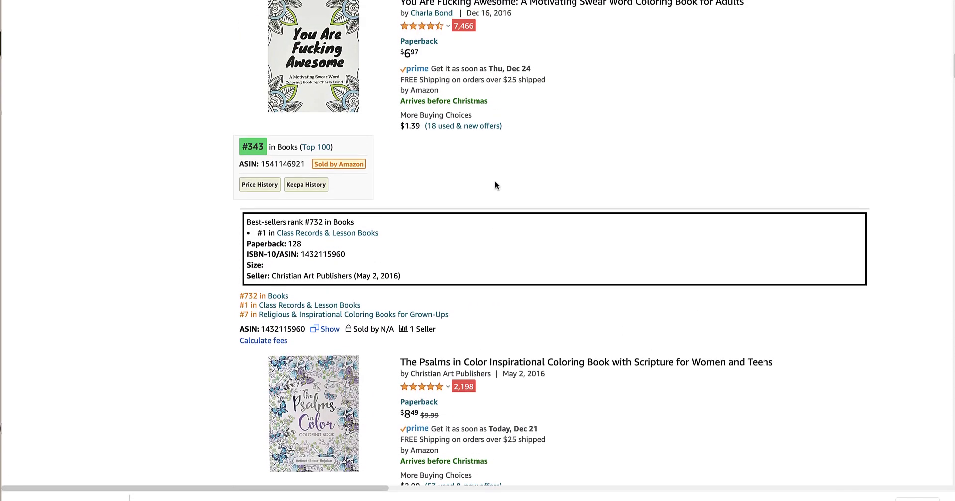
scroll(494, 181, up, 1)
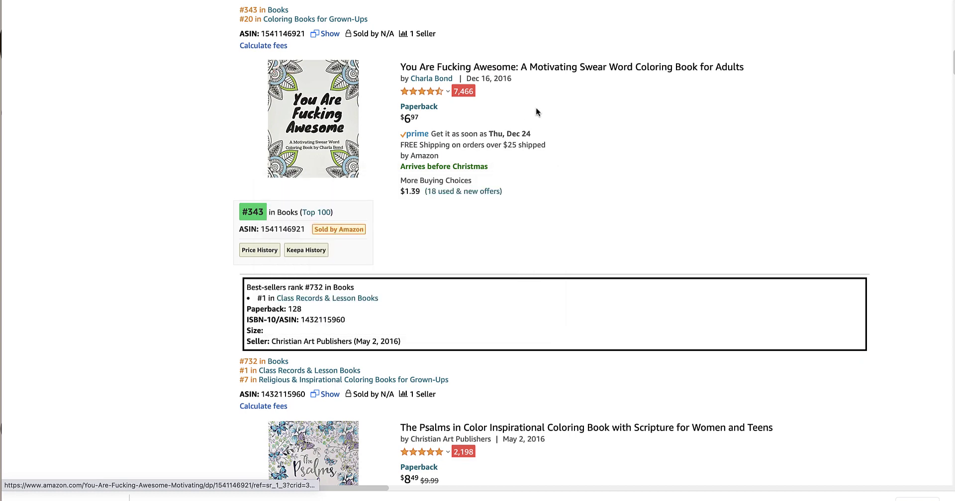
scroll(535, 107, down, 7)
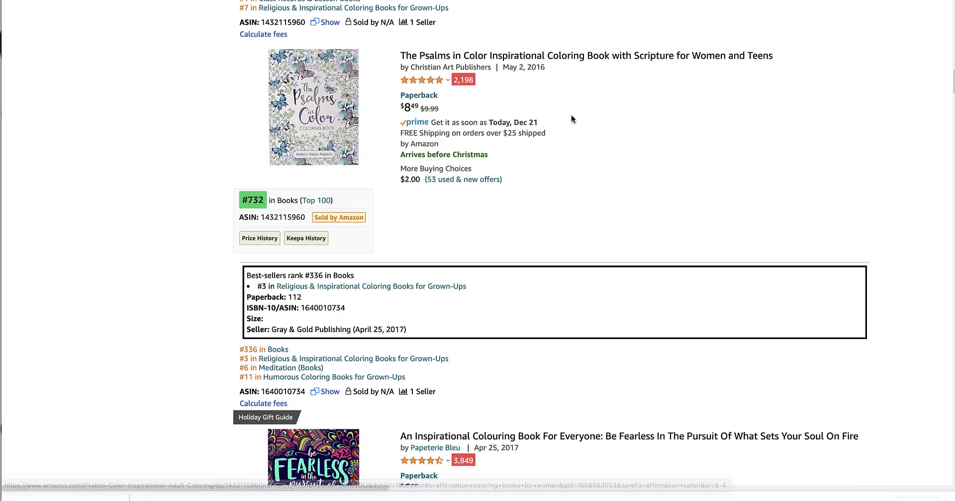
scroll(571, 117, up, 1)
scroll(332, 126, down, 1)
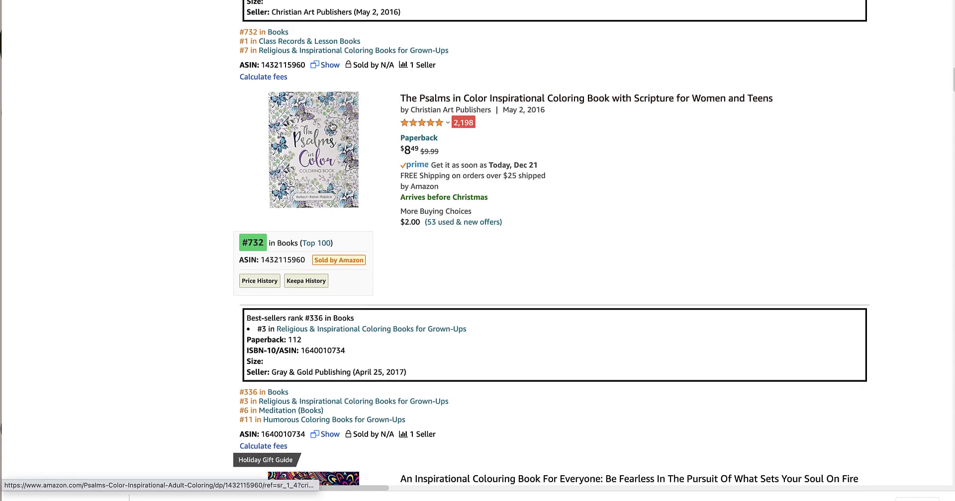
scroll(331, 127, up, 6)
scroll(713, 116, down, 3)
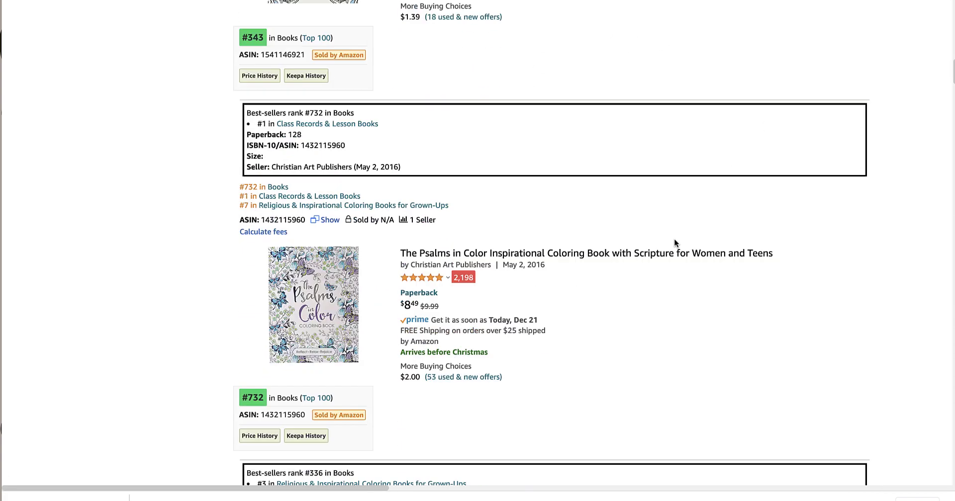
Review the remaining affirmation results, from the Be Fearless colouring book to Positive Affirmations and Motivational Coloring Book For Women.
scroll(674, 242, down, 5)
scroll(861, 105, down, 7)
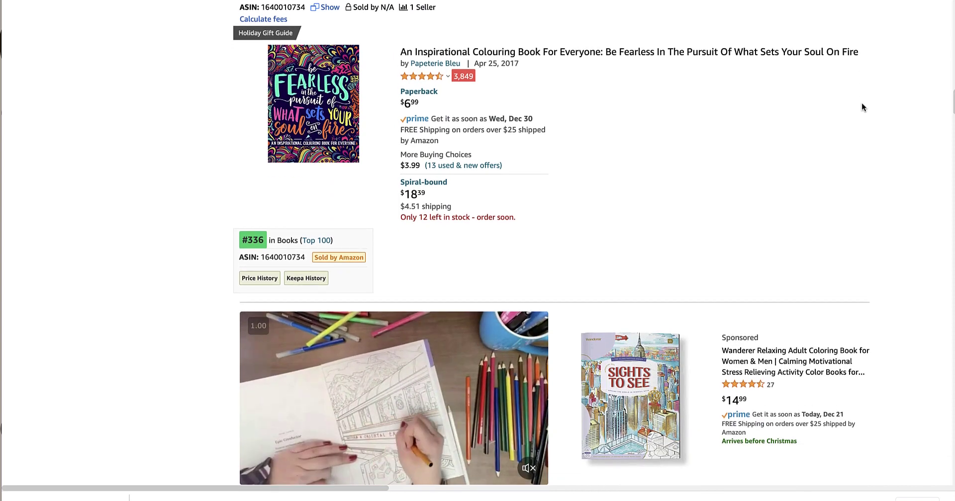
scroll(846, 117, down, 3)
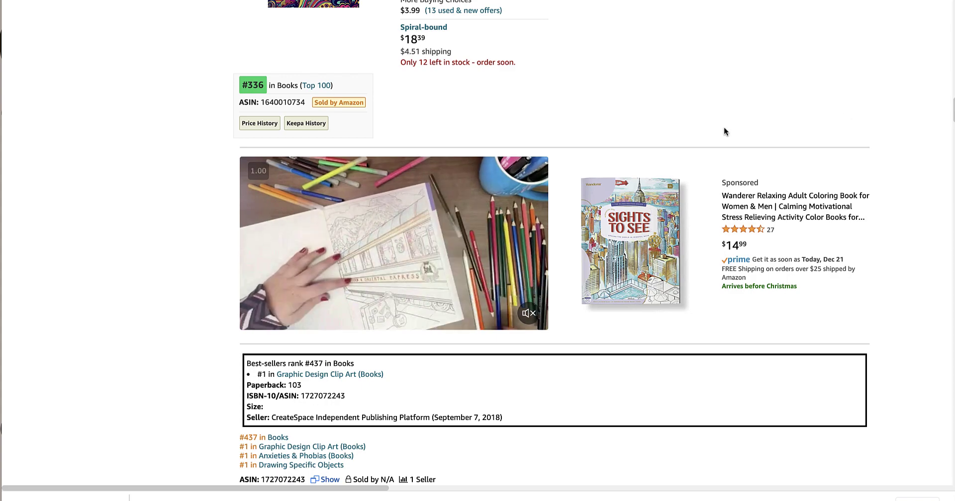
scroll(717, 131, down, 6)
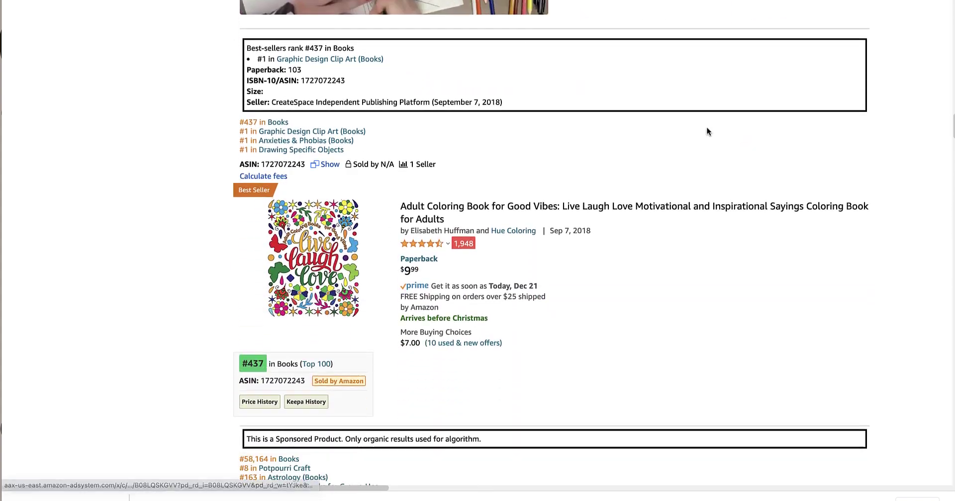
scroll(708, 131, down, 14)
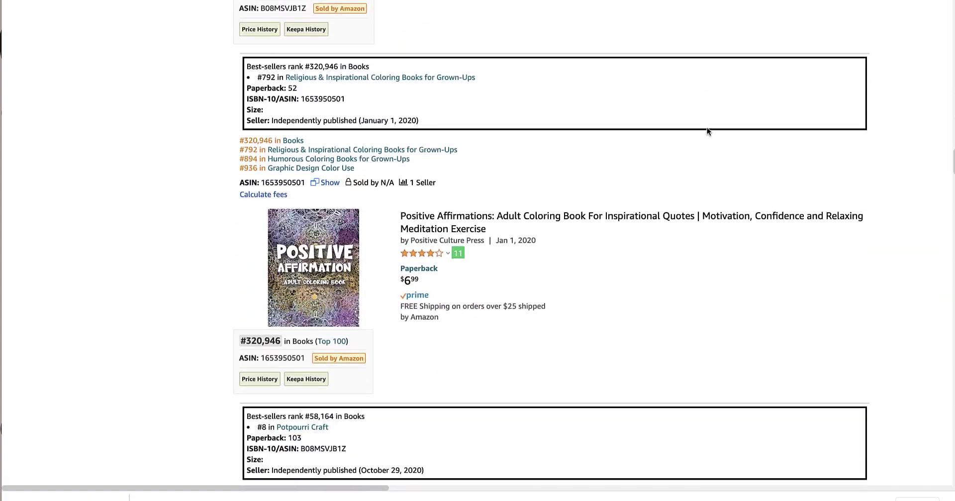
scroll(707, 131, down, 4)
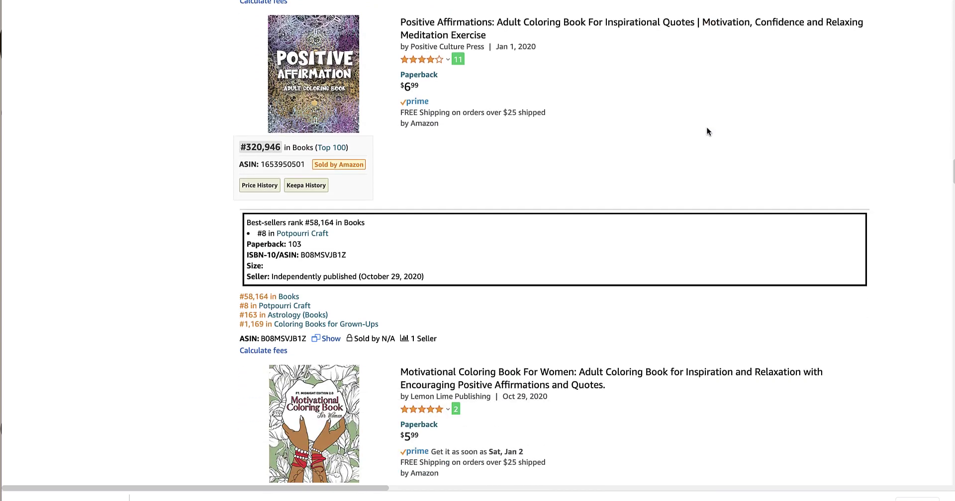
scroll(708, 131, down, 9)
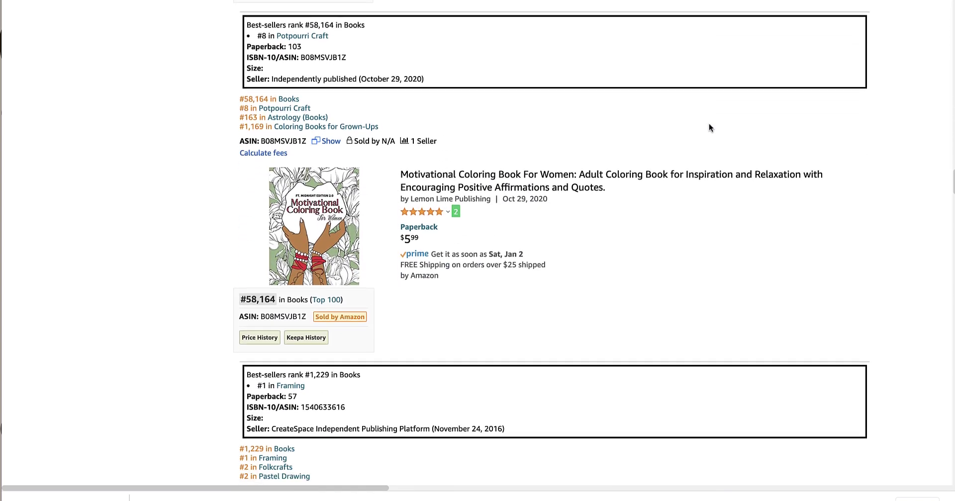
scroll(773, 122, up, 7)
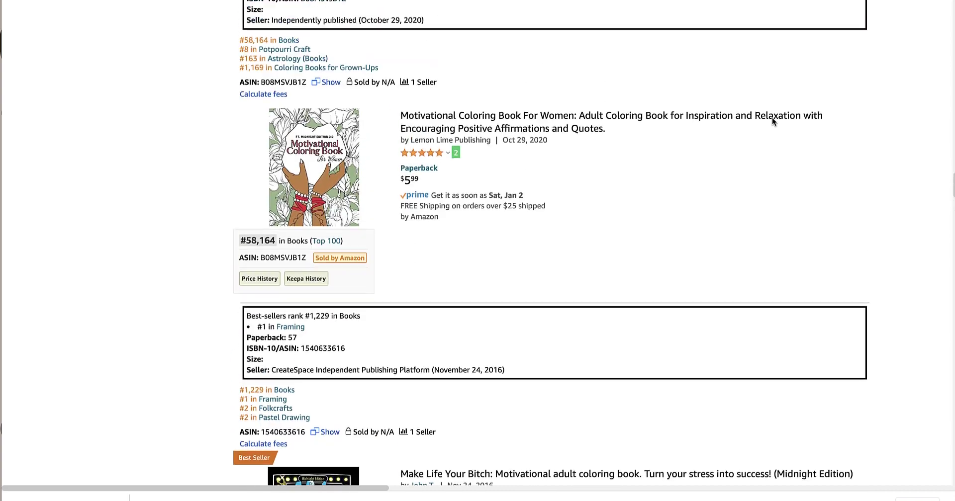
Recheck the rank, price and reviews of the Positive Affirmations adult coloring book among the affirmation results.
scroll(772, 122, up, 11)
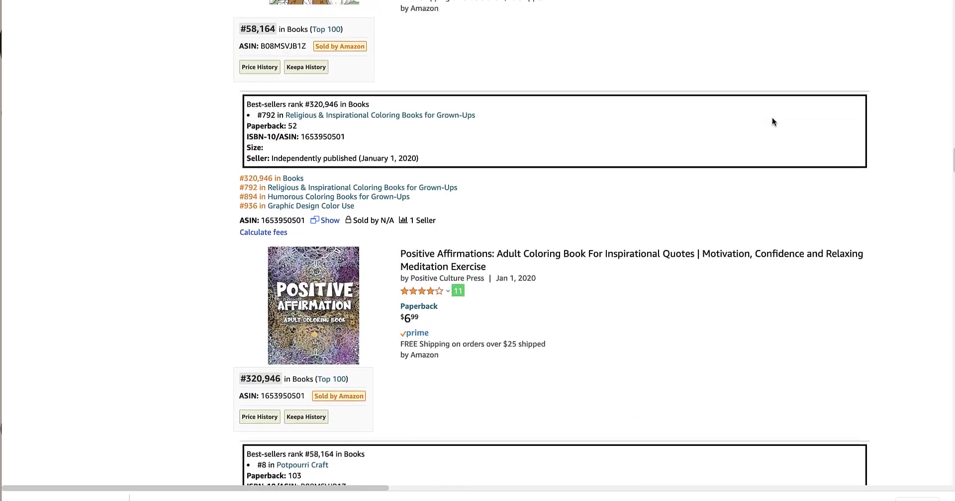
scroll(773, 122, up, 6)
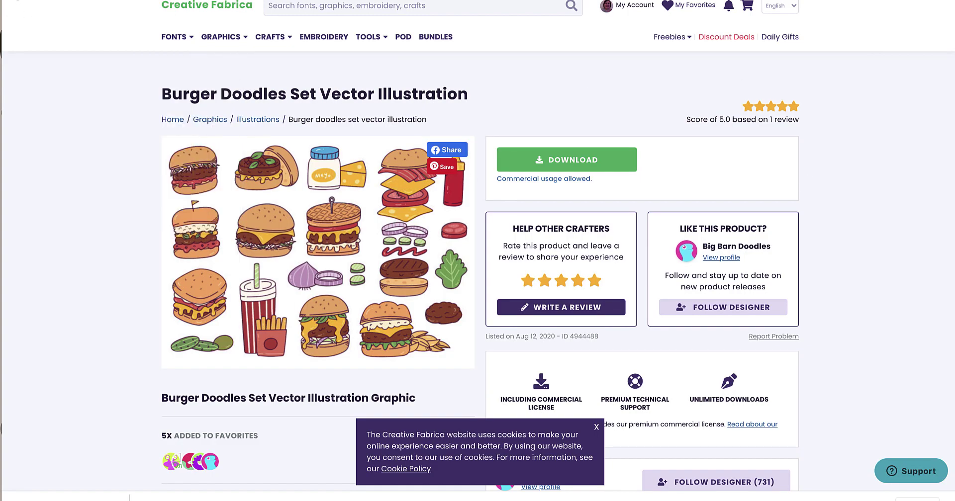
Return to the Creative Fabrica results for "doodles" and browse the designs, from the Korea Element sets to the Christmas and Valentine doodles.
key(alt+Left)
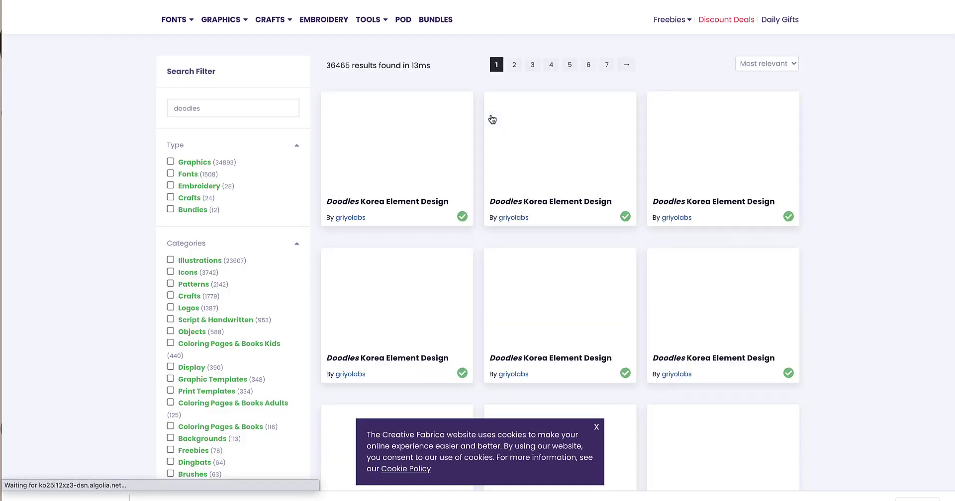
scroll(632, 129, down, 3)
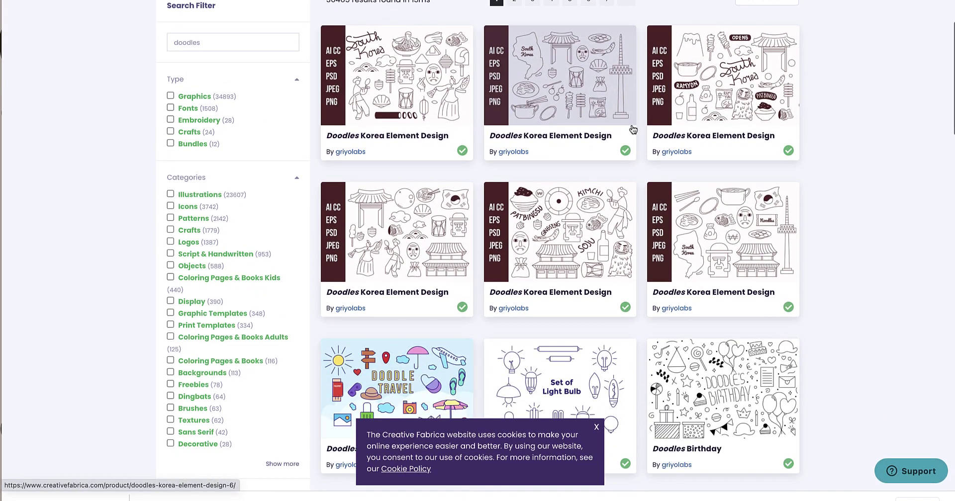
scroll(731, 95, down, 4)
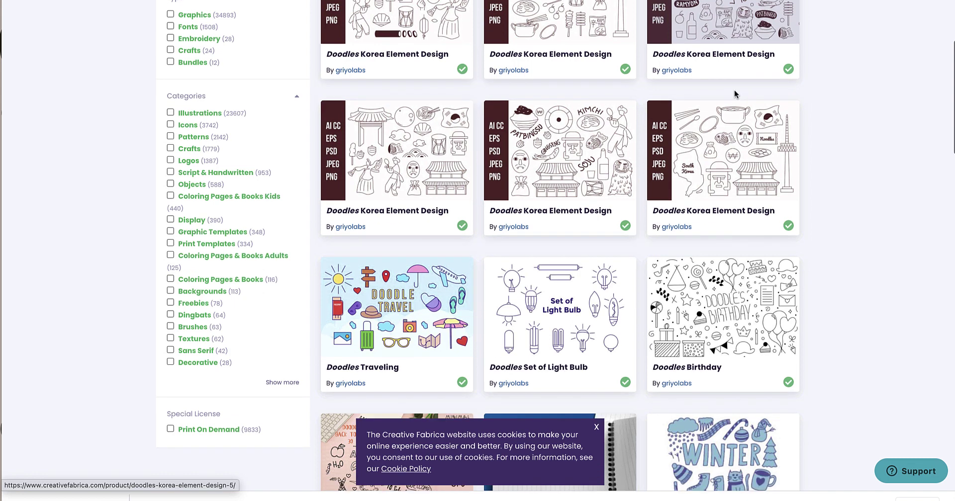
scroll(728, 95, down, 1)
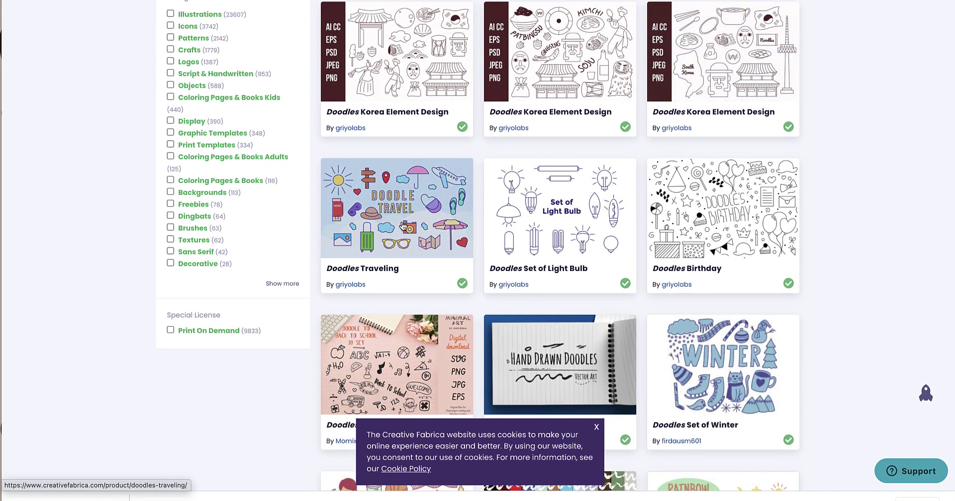
scroll(403, 225, down, 2)
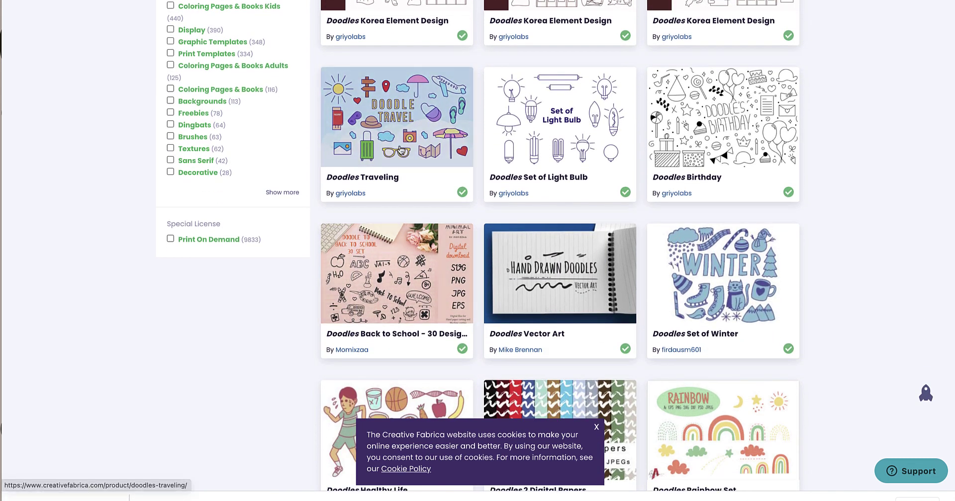
scroll(782, 156, down, 7)
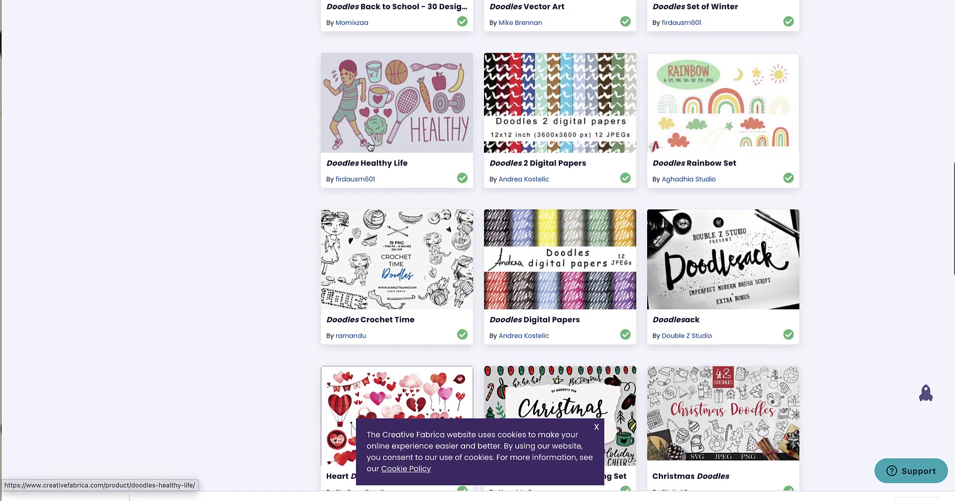
scroll(697, 129, down, 5)
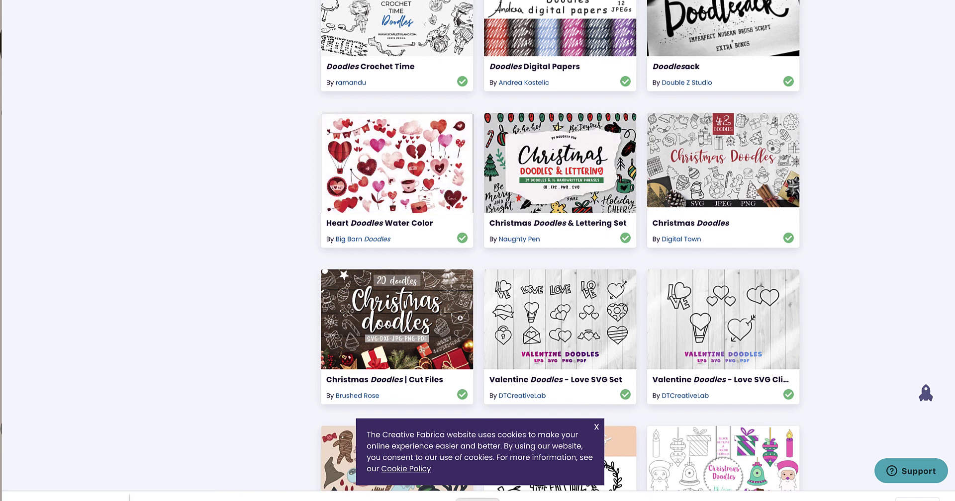
Switch to the blank PowerPoint slide and inspect the burger doodle JPG in the Remove Color folder.
key(super+Tab)
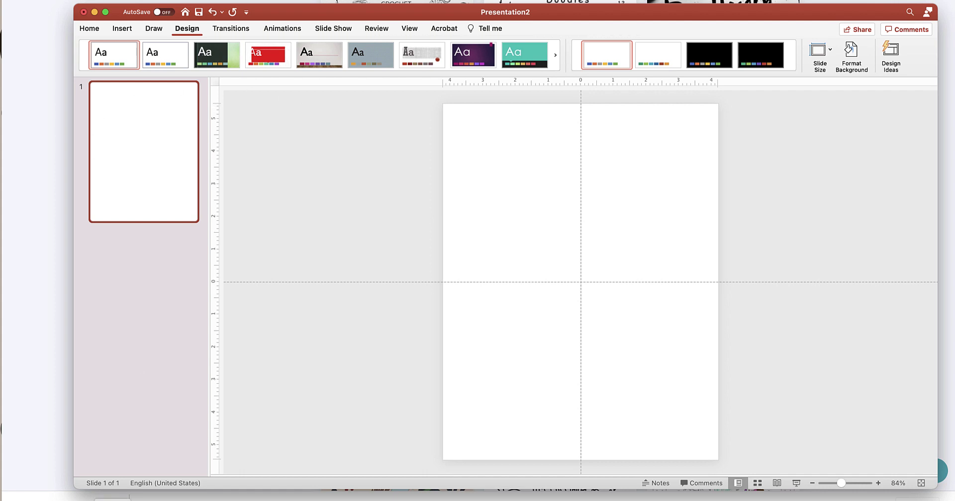
click(127, 495)
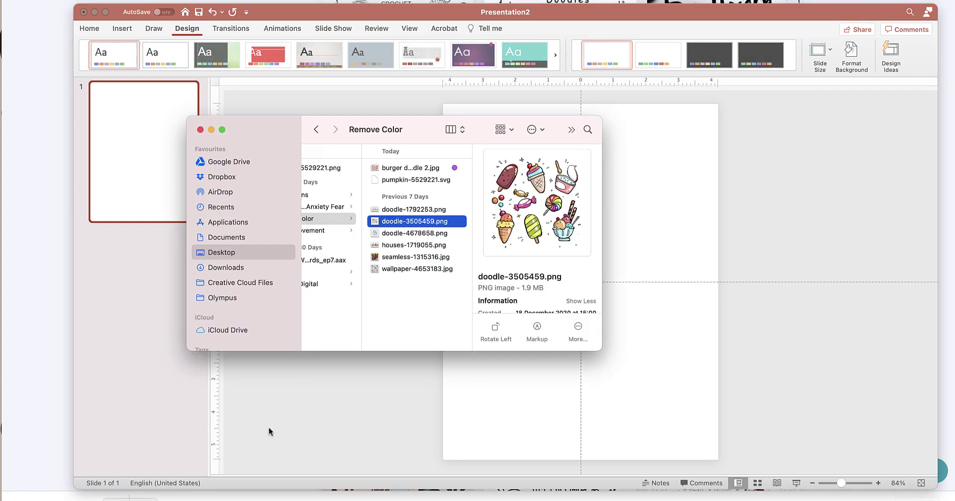
click(418, 170)
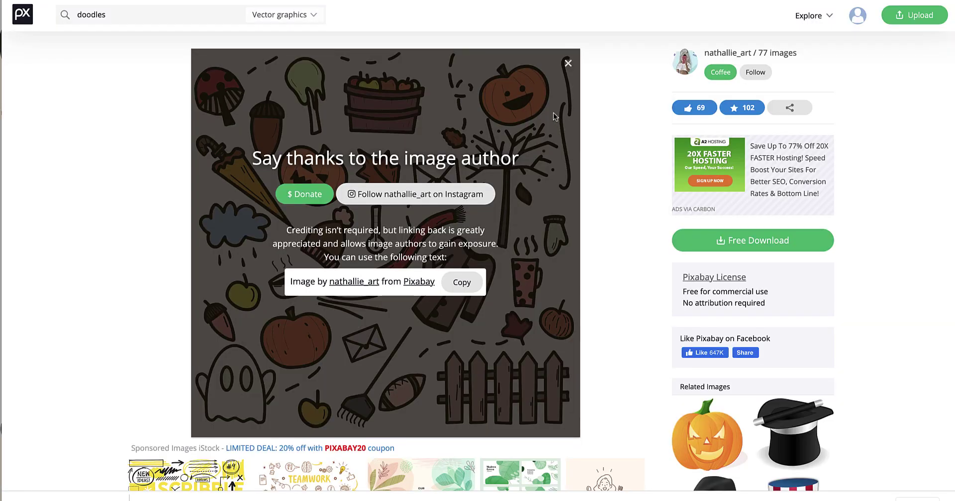
Dismiss the thank-the-author overlay on Pixabay and examine the autumn doodle vector image and its license details.
click(567, 64)
scroll(593, 175, down, 2)
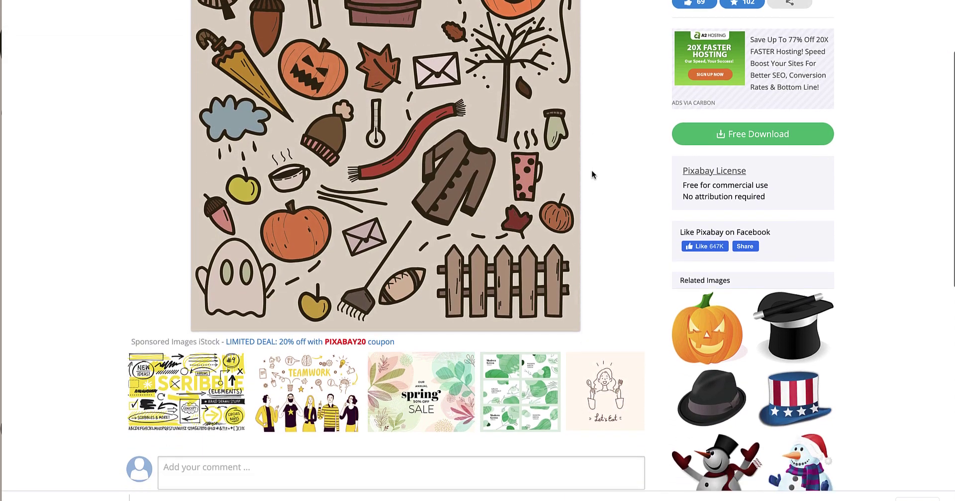
scroll(355, 169, down, 3)
scroll(452, 170, up, 2)
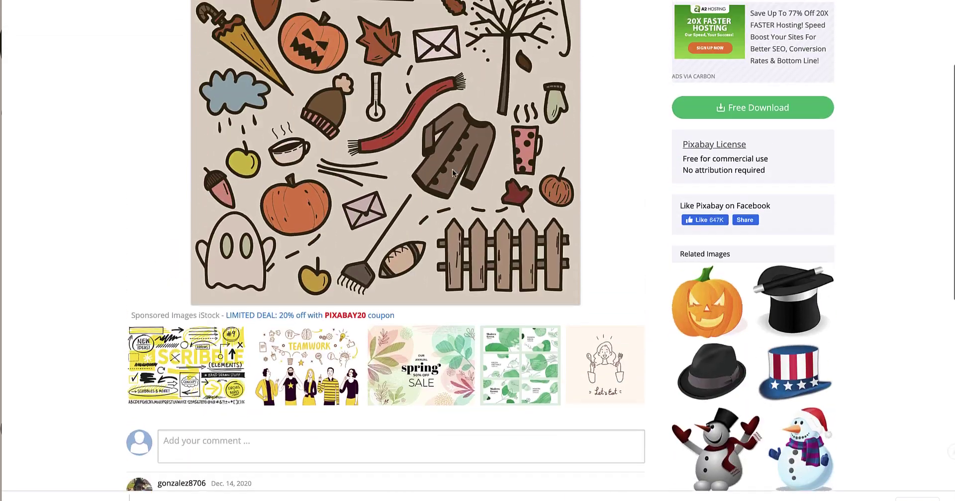
scroll(452, 169, up, 3)
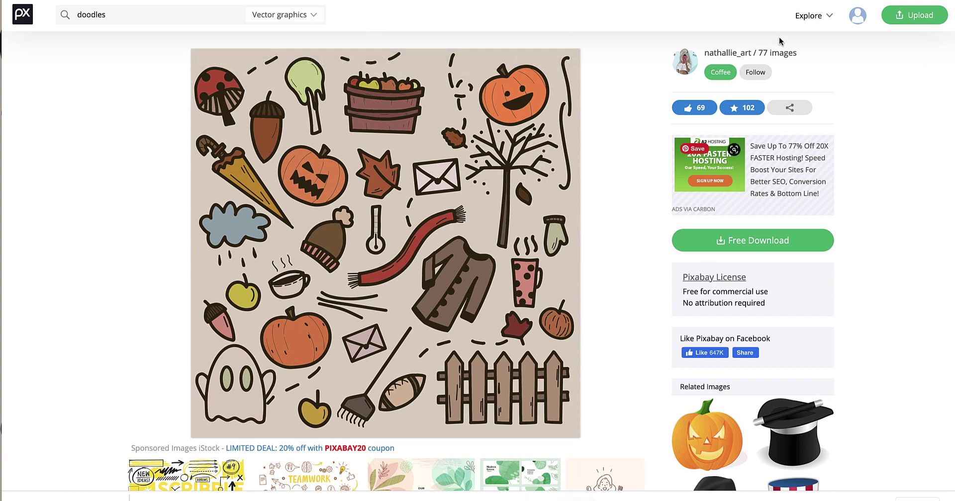
scroll(625, 37, down, 1)
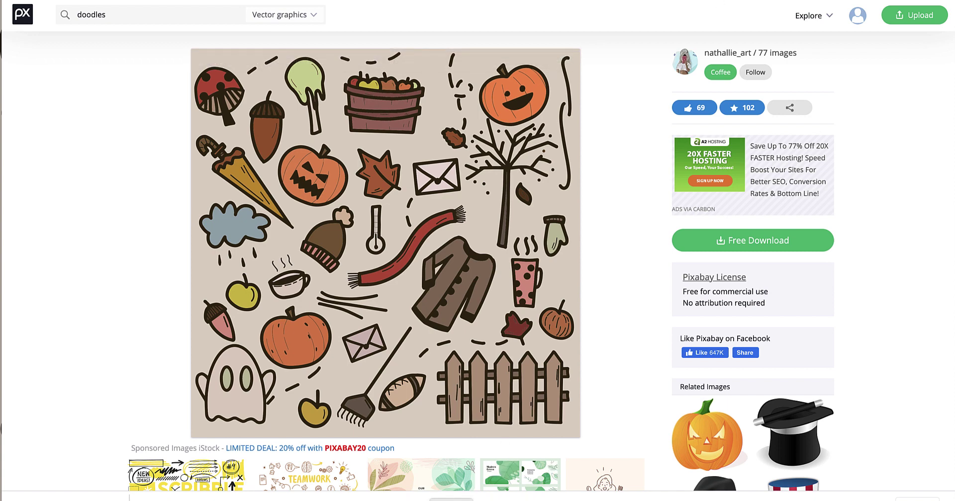
Switch to PowerPoint, insert the ice cream picture doodle-3505459.png from the Remove Color folder, and move it up on the slide.
key(super+Tab)
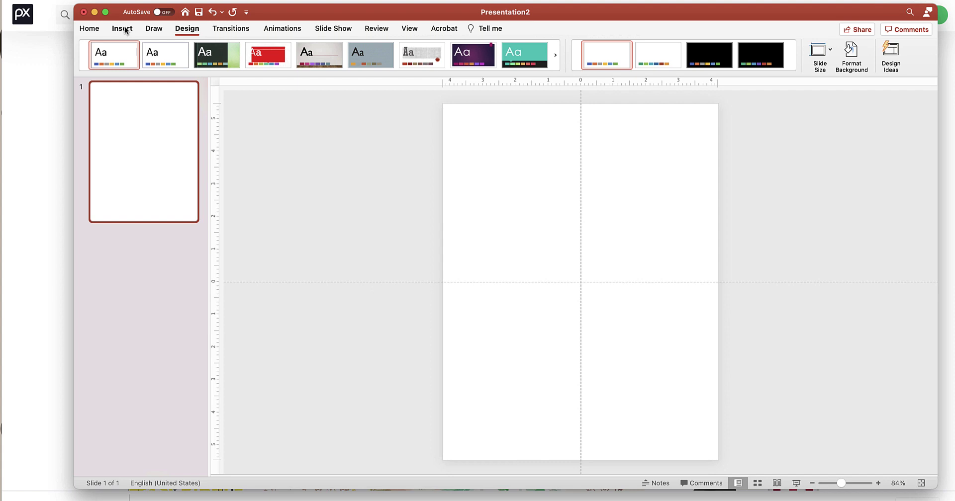
click(125, 29)
click(172, 51)
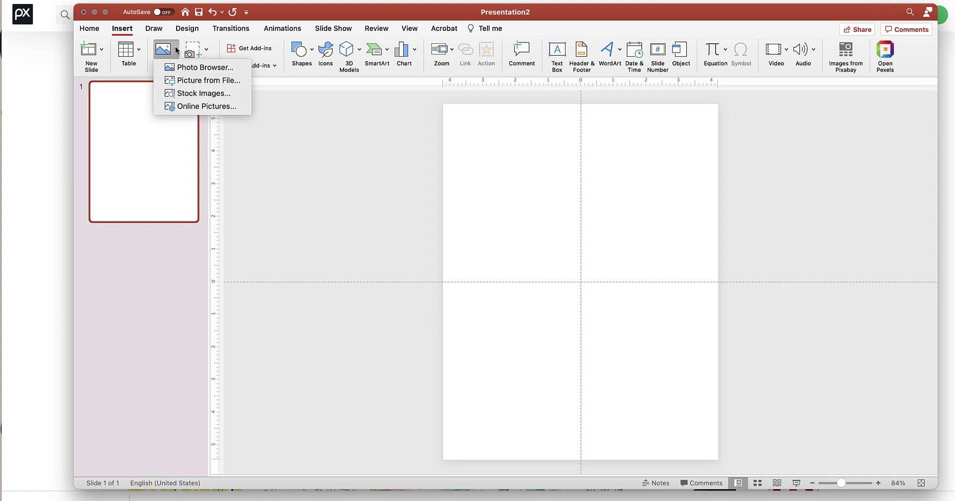
click(198, 81)
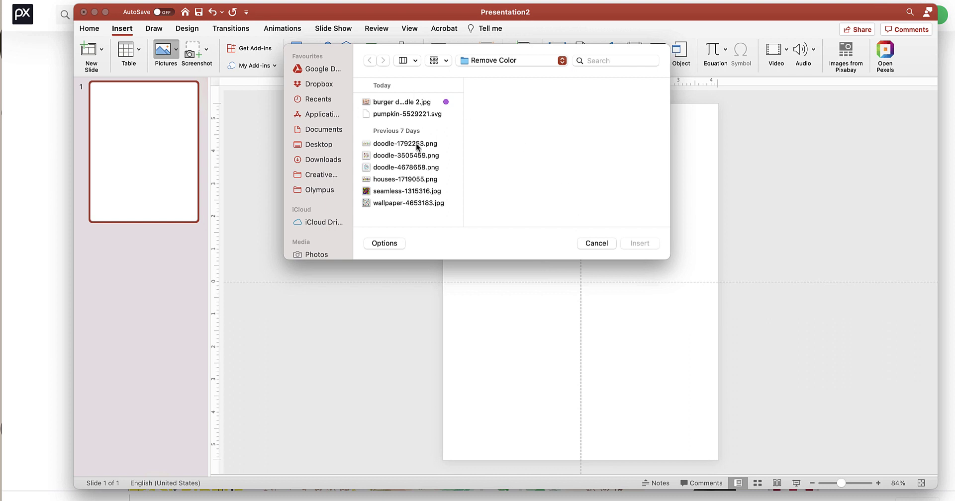
click(420, 145)
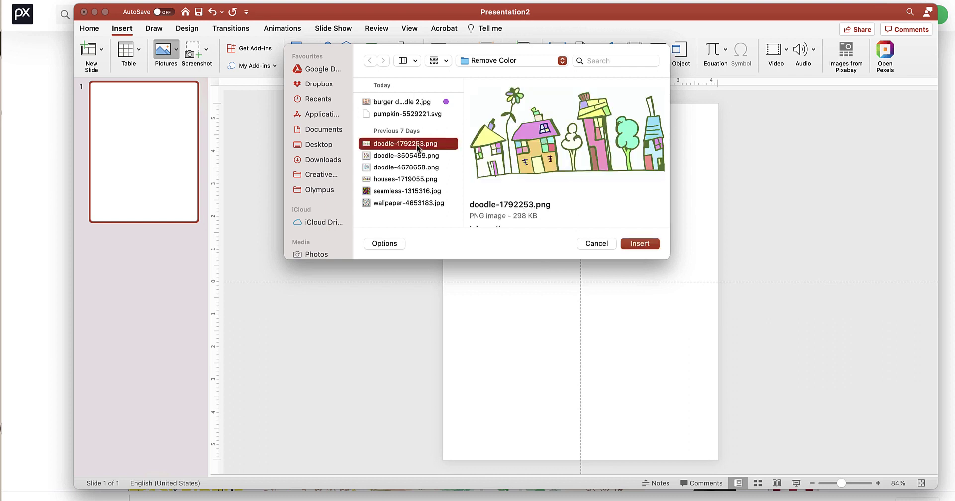
click(406, 168)
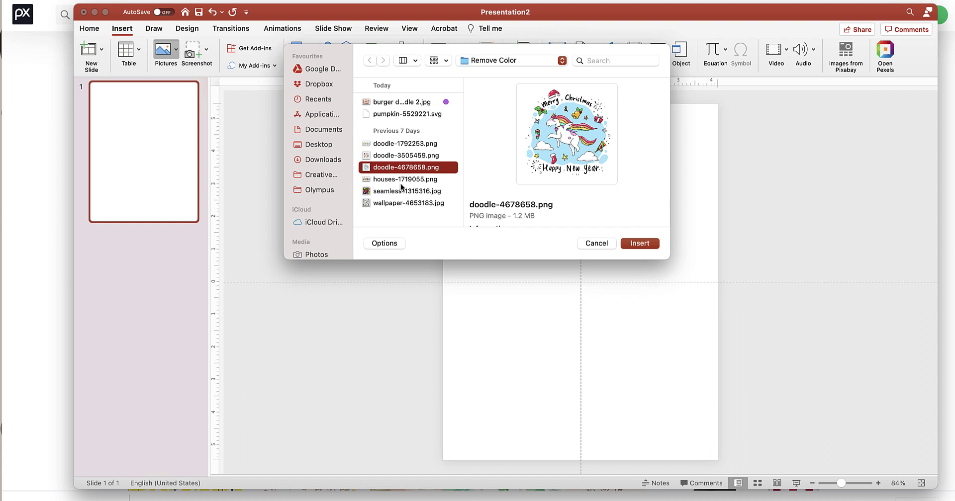
click(403, 154)
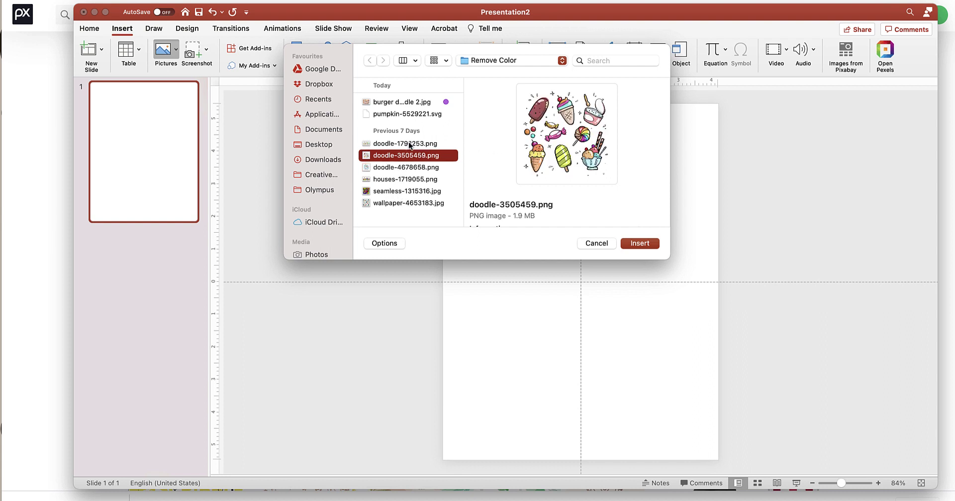
click(407, 144)
click(408, 155)
click(641, 243)
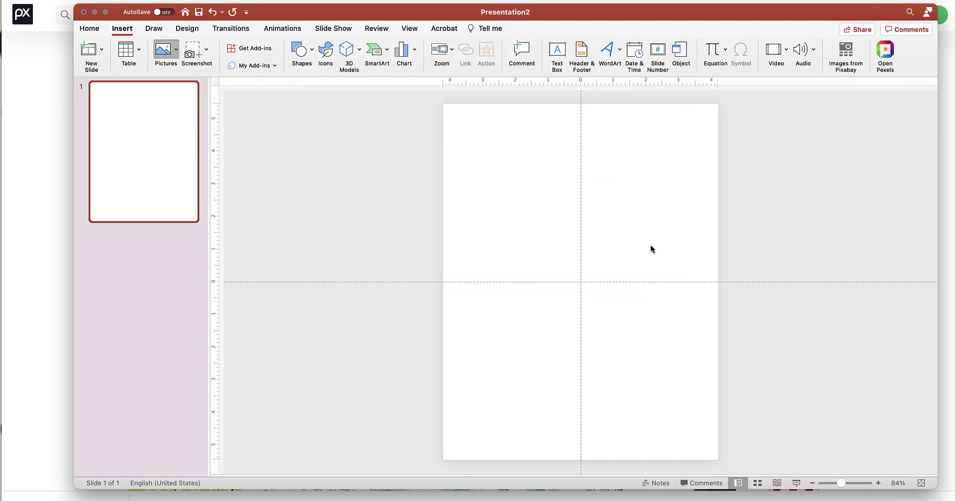
drag(618, 213, 620, 186)
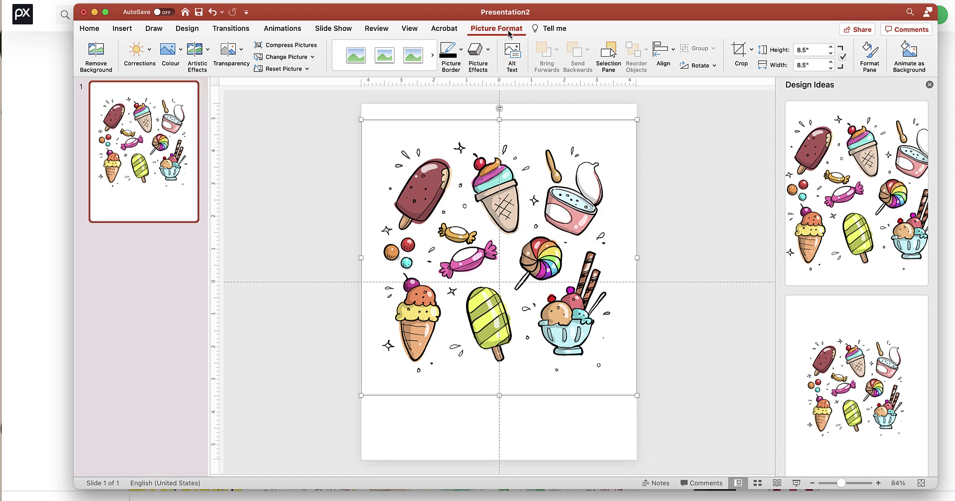
Recolor the ice cream picture with the darkest black-and-white preset and set its contrast to 100%.
click(180, 51)
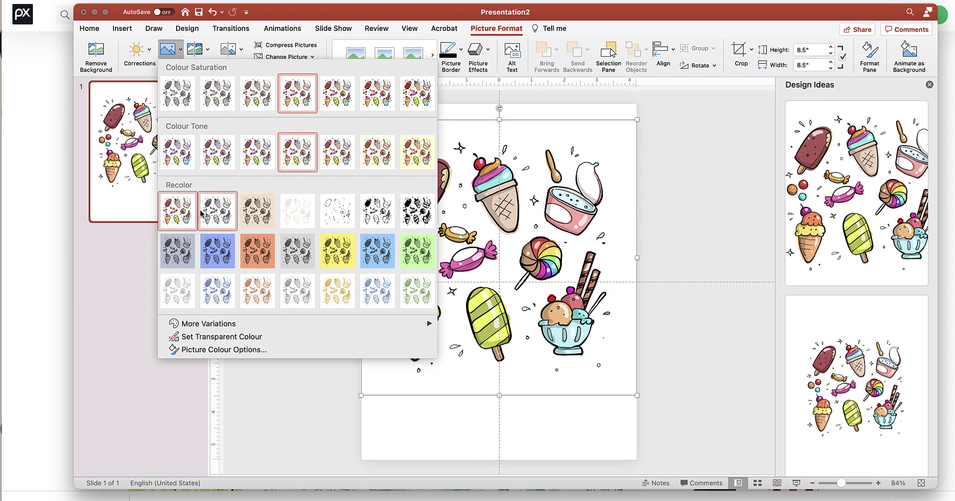
click(417, 211)
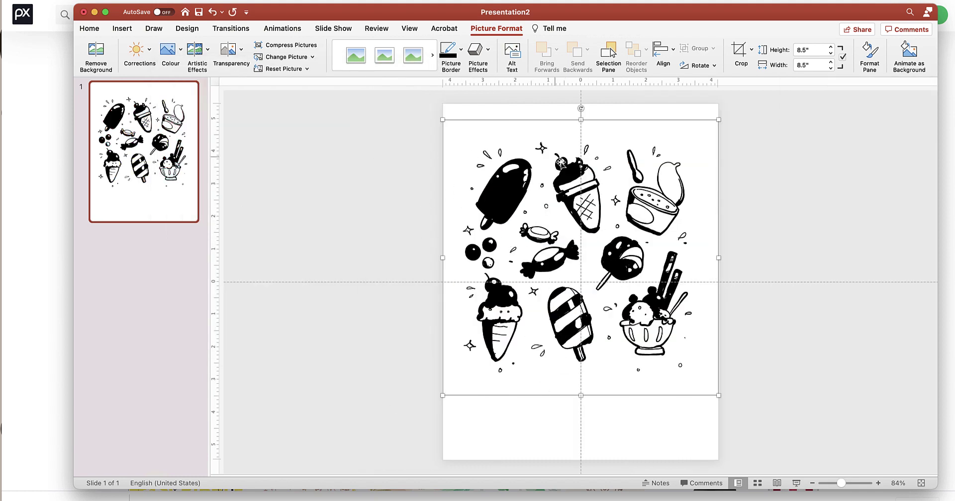
click(870, 54)
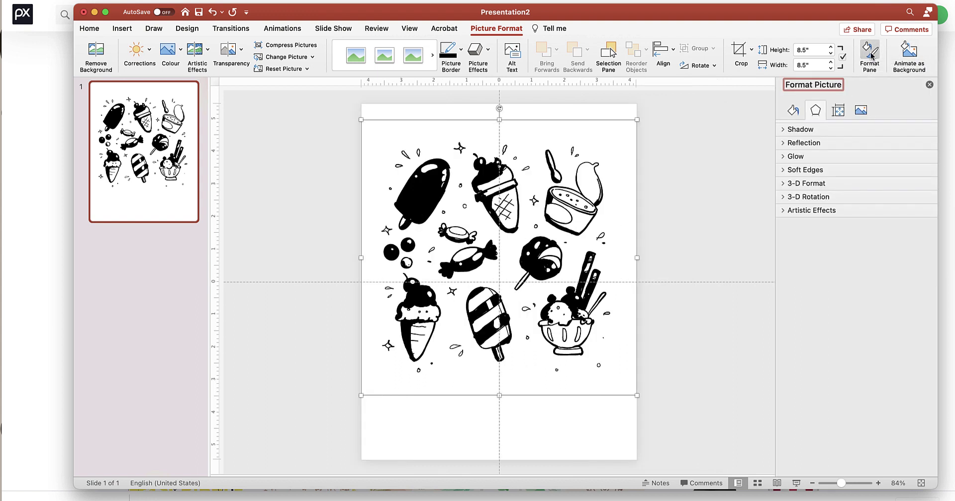
click(861, 112)
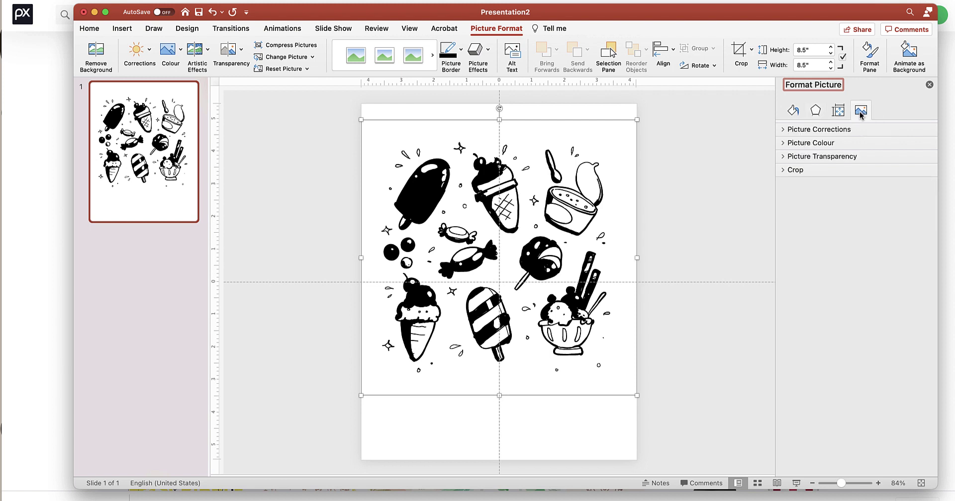
click(783, 131)
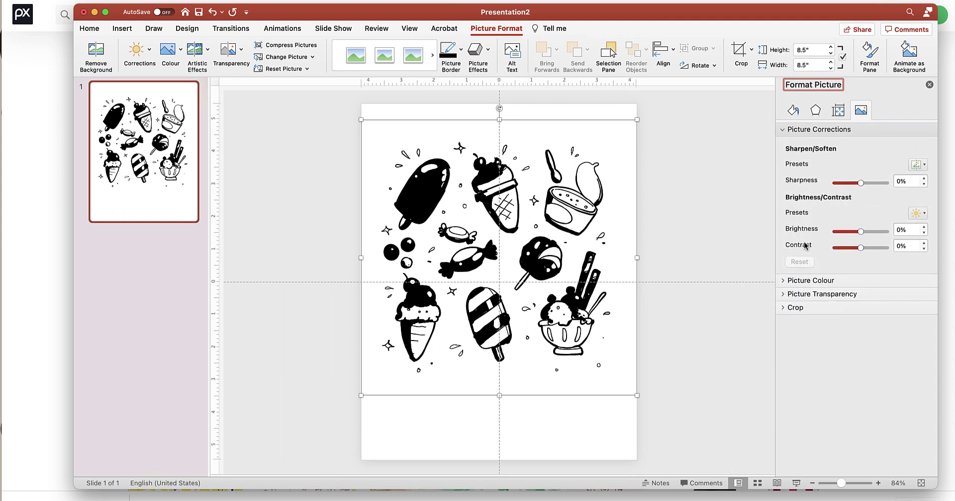
drag(862, 252, 901, 253)
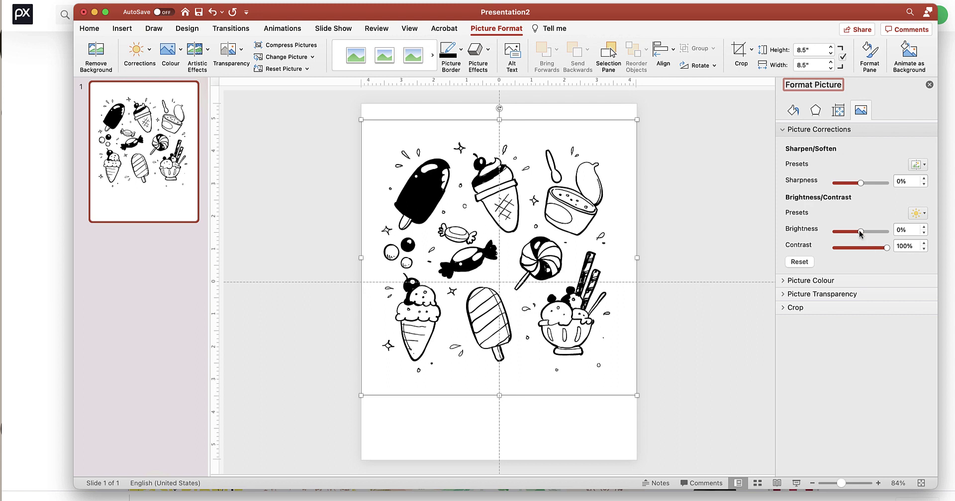
Set the ice cream picture's brightness to 96% and its sharpness to 33%.
drag(872, 232, 887, 234)
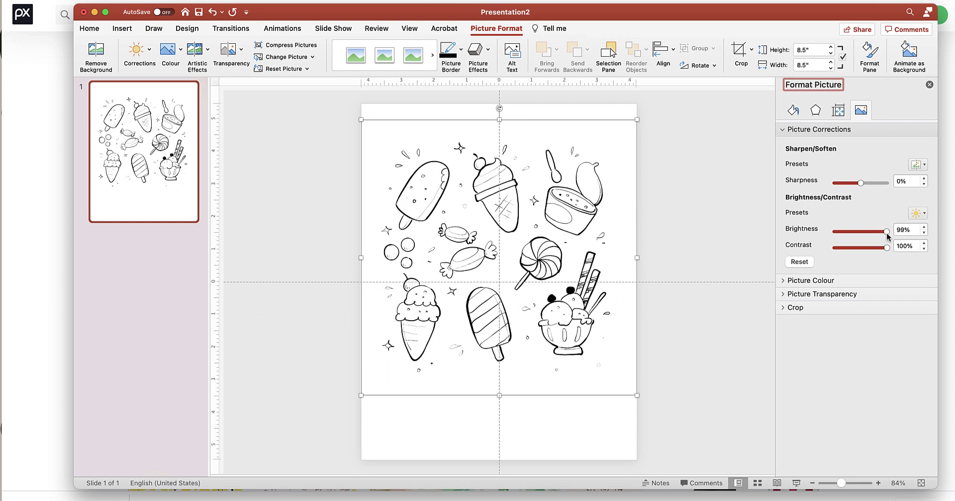
drag(861, 183, 870, 183)
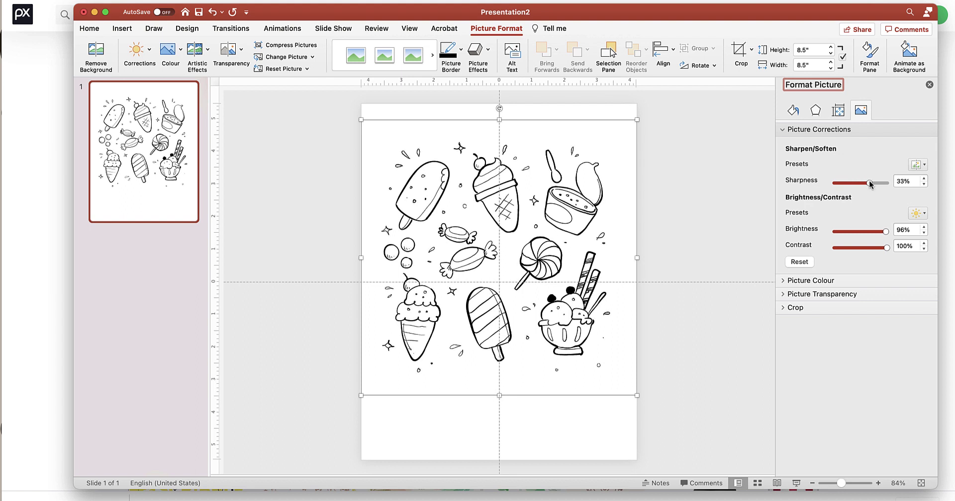
drag(870, 184, 870, 184)
Add a blank slide after the ice cream page.
click(168, 230)
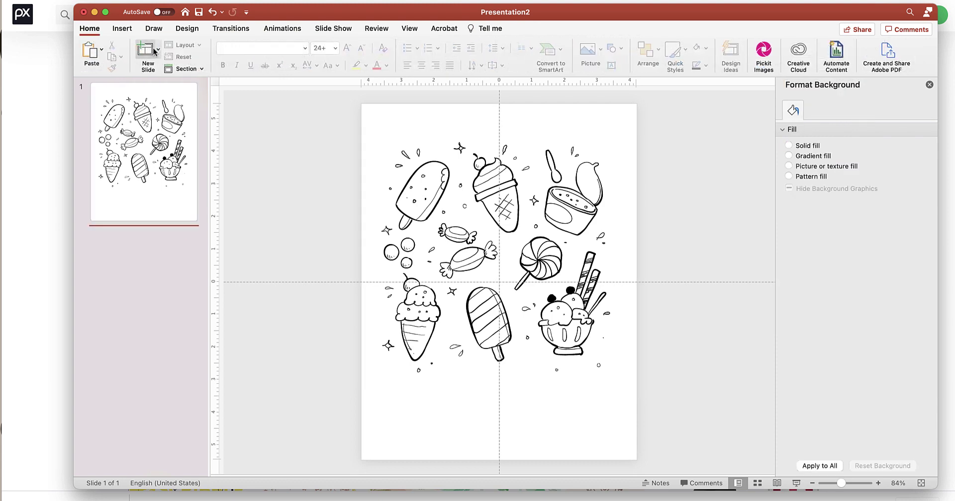
click(157, 48)
click(229, 183)
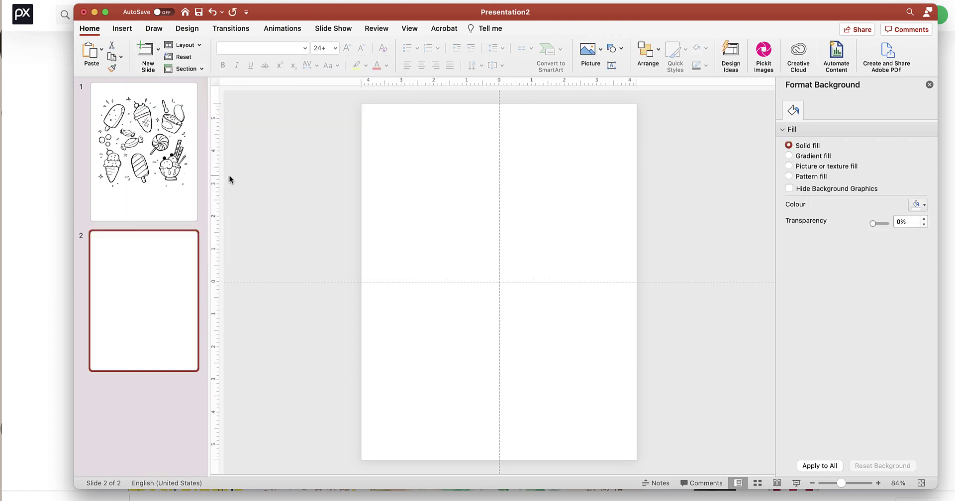
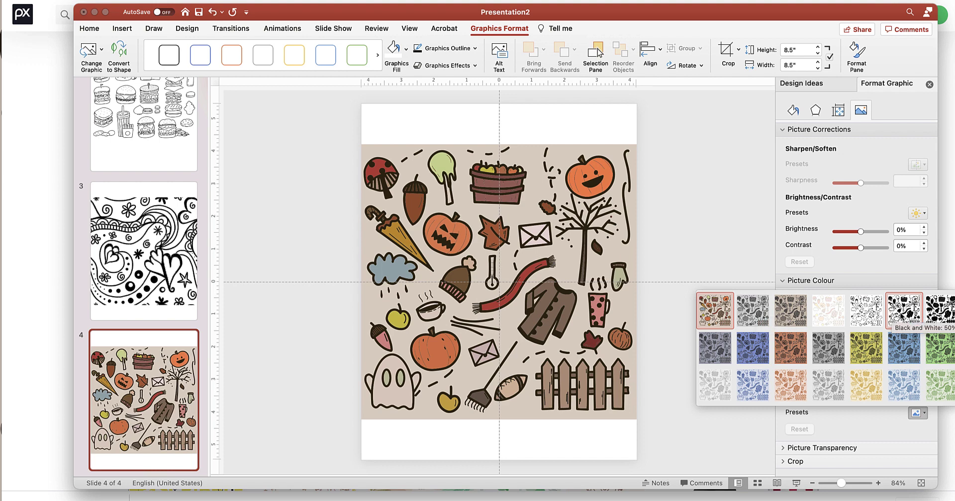
Recolor the autumn doodle graphic with the Black and White: 50% preset, setting its contrast to 100% and its brightness to 94%.
click(863, 316)
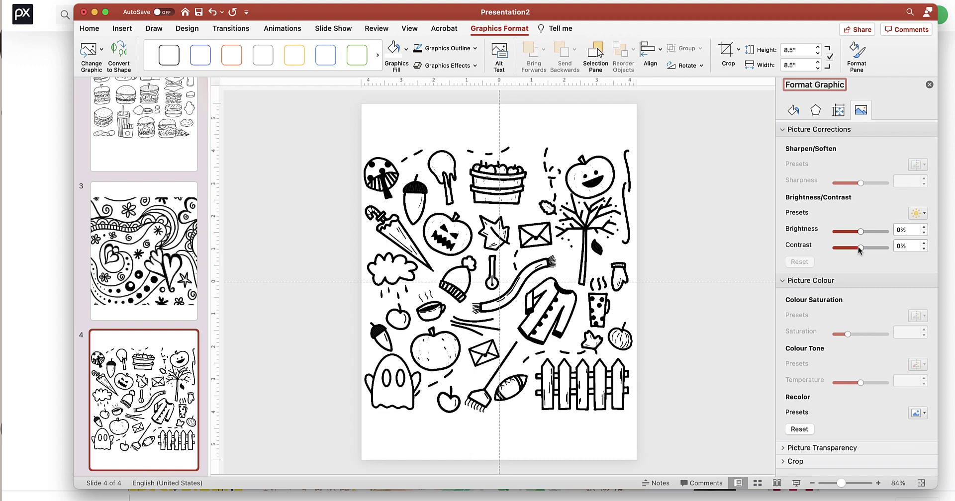
drag(858, 247, 881, 249)
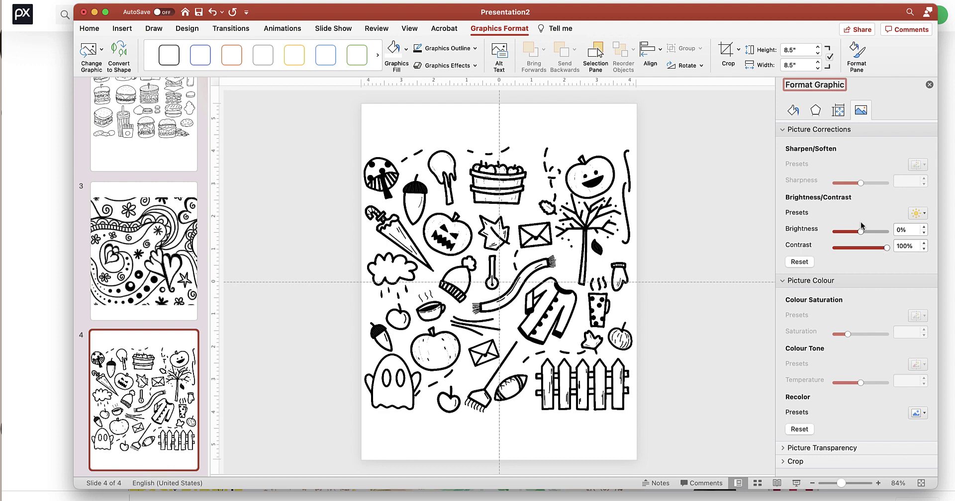
drag(859, 234, 881, 232)
drag(882, 232, 884, 234)
Move the autumn graphic partly off the page to check its background, and move it back.
click(393, 217)
drag(393, 217, 471, 217)
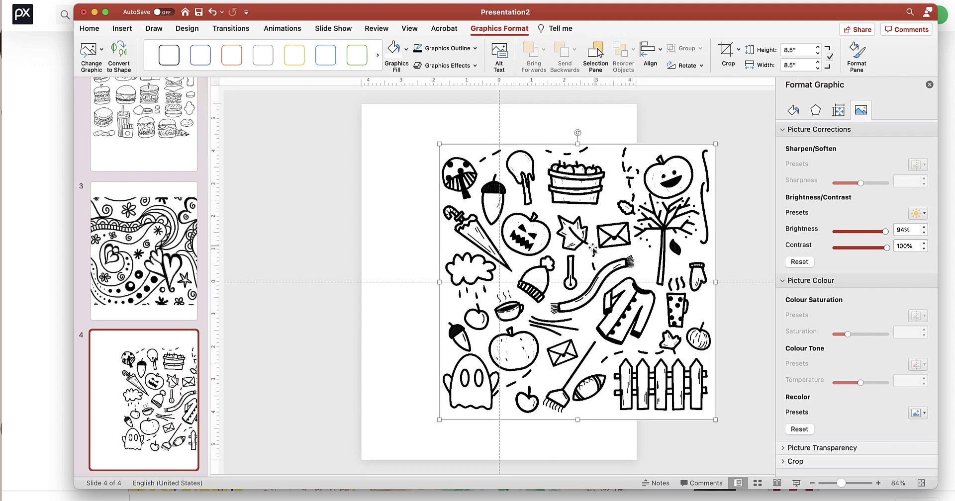
drag(614, 247, 539, 246)
click(291, 256)
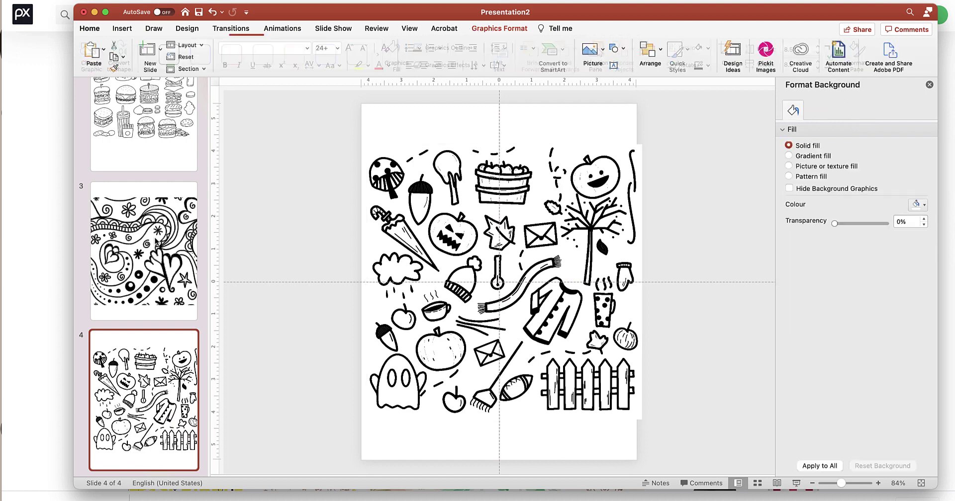
Go back through the swirl-and-hearts and burger pages to check their pictures' backgrounds.
key(Page_Up)
mouse_move(568, 220)
mouse_down()
mouse_move(655, 220)
mouse_move(568, 219)
mouse_up()
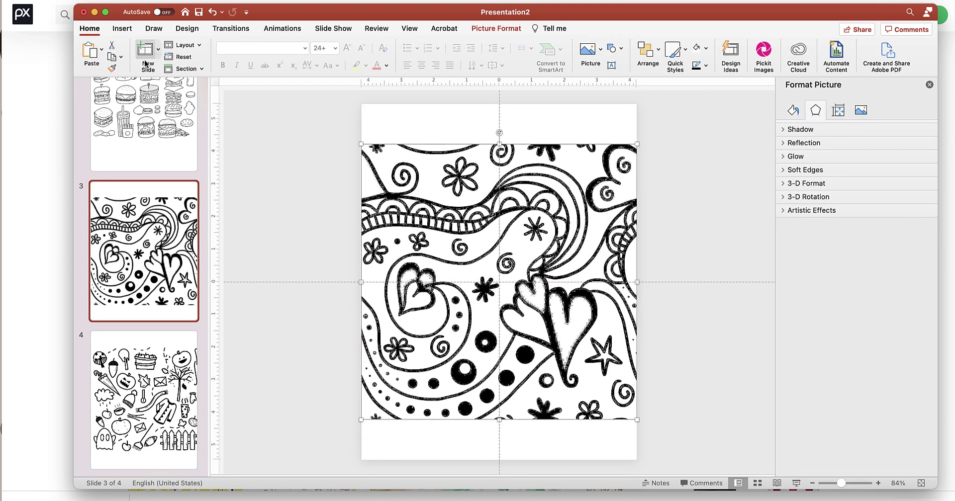
click(155, 108)
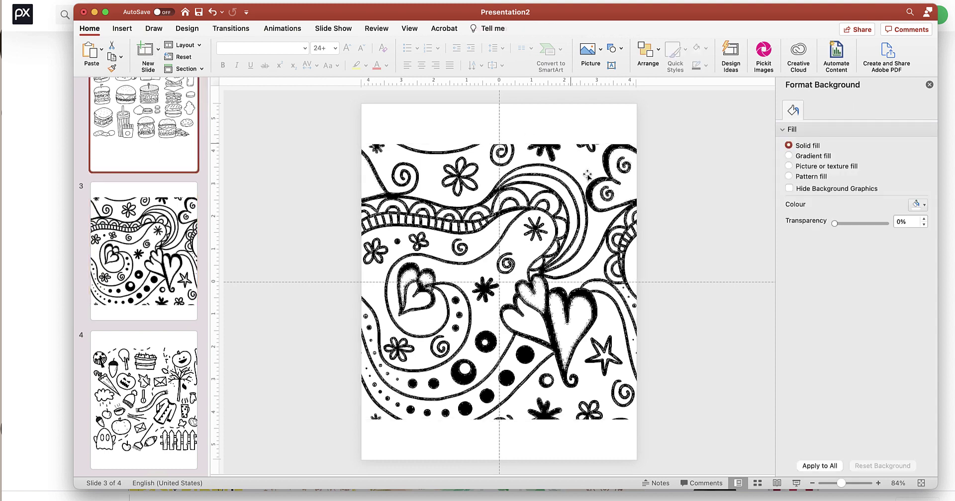
drag(581, 187, 583, 212)
scroll(159, 122, up, 5)
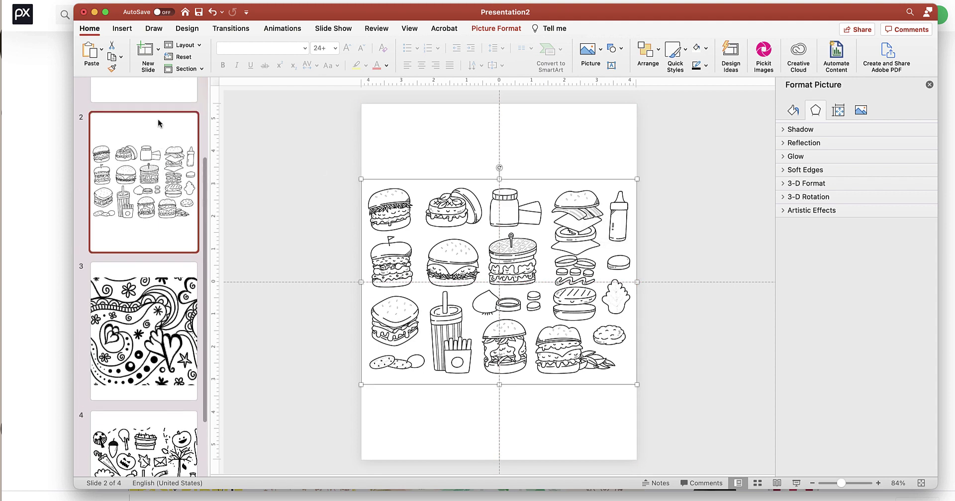
scroll(158, 123, up, 5)
click(159, 120)
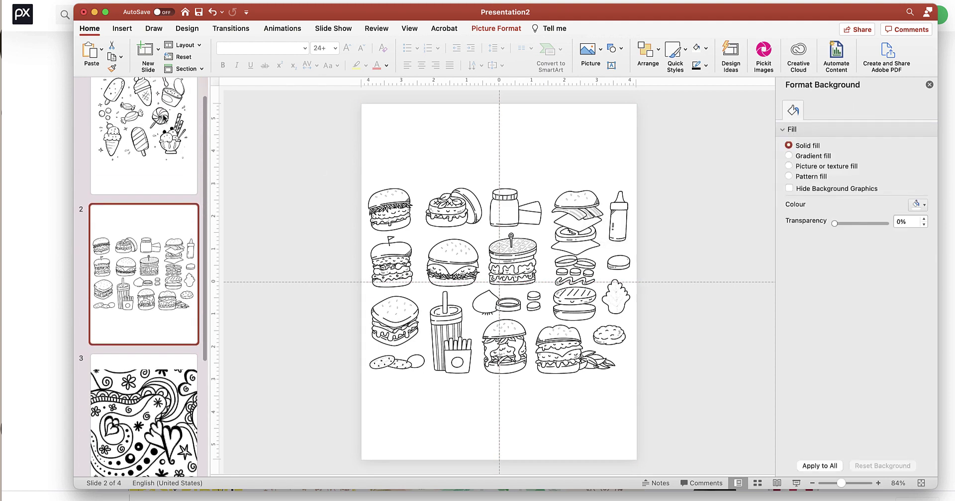
Make the ice cream picture's white background transparent and reposition it at about 0.27" left and 0.3" top.
drag(588, 227, 665, 226)
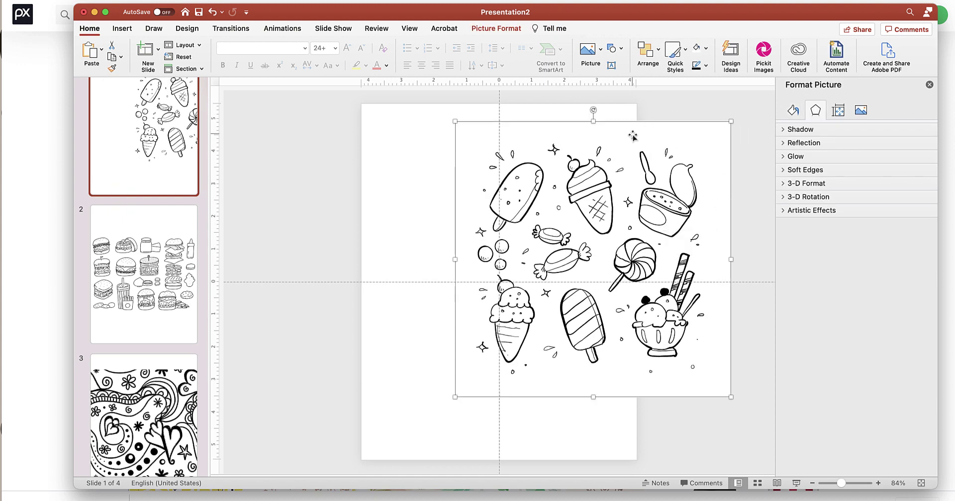
click(502, 33)
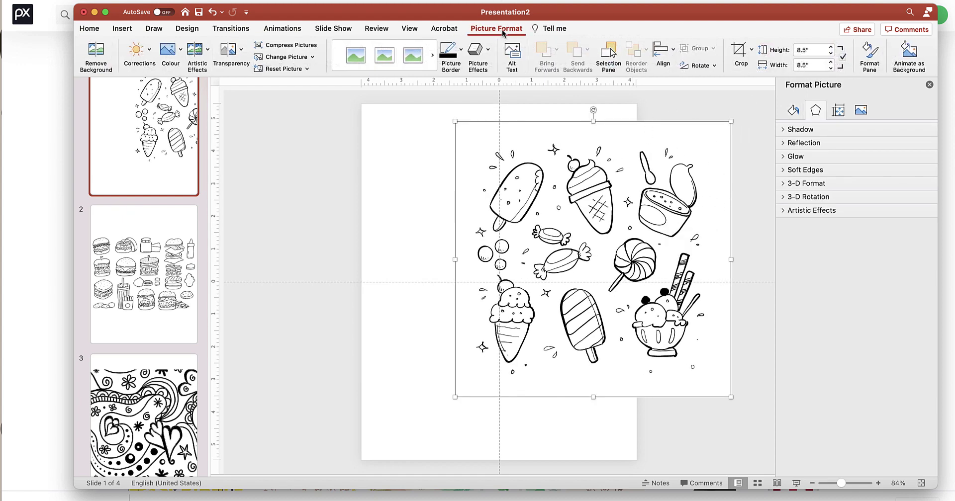
click(181, 52)
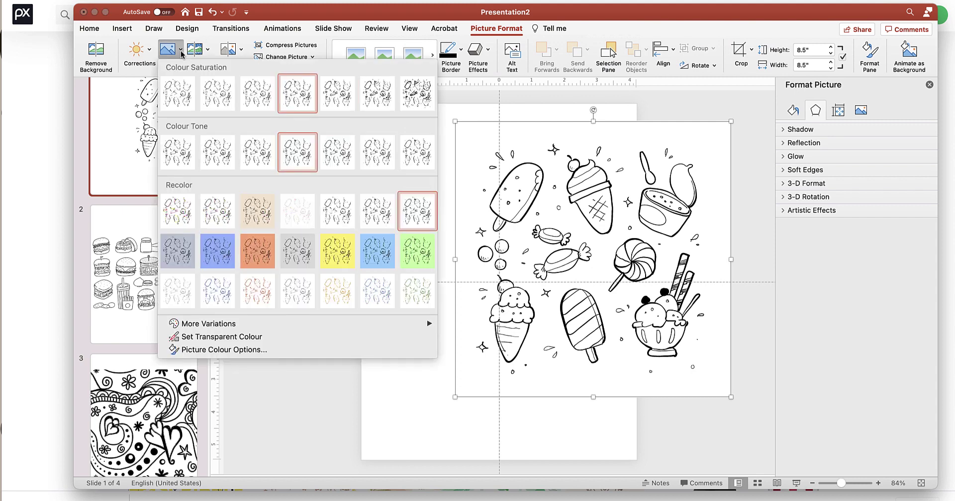
click(242, 338)
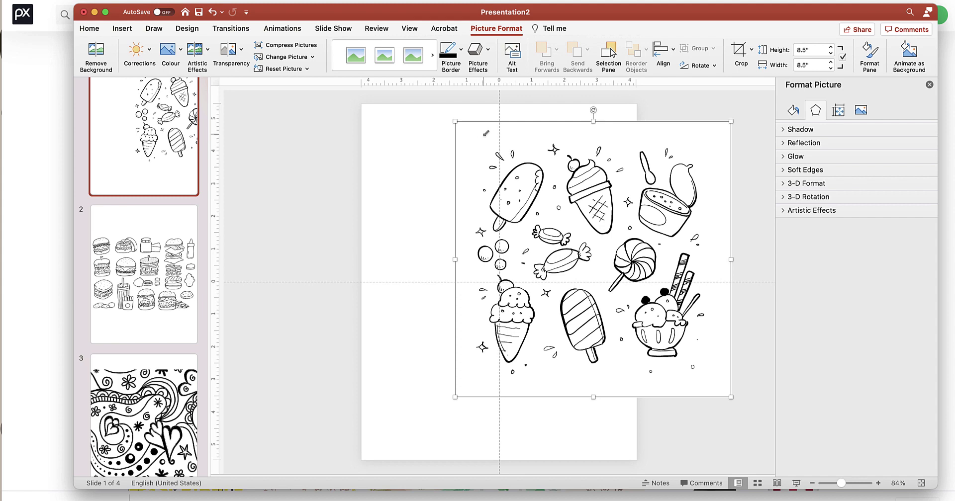
click(484, 136)
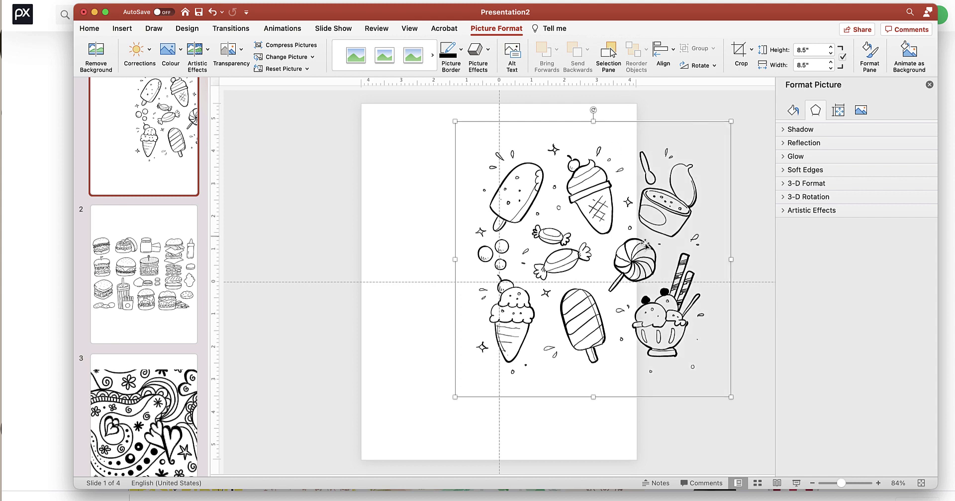
drag(646, 244, 581, 203)
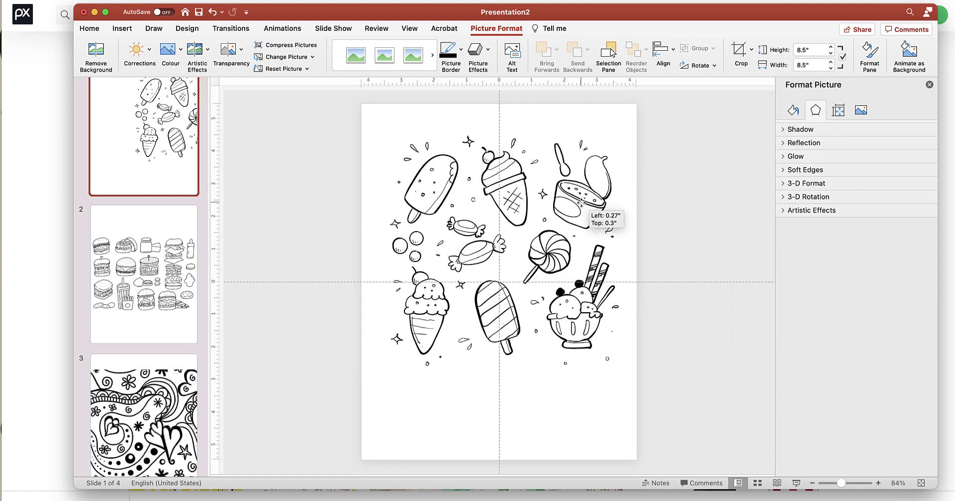
click(201, 261)
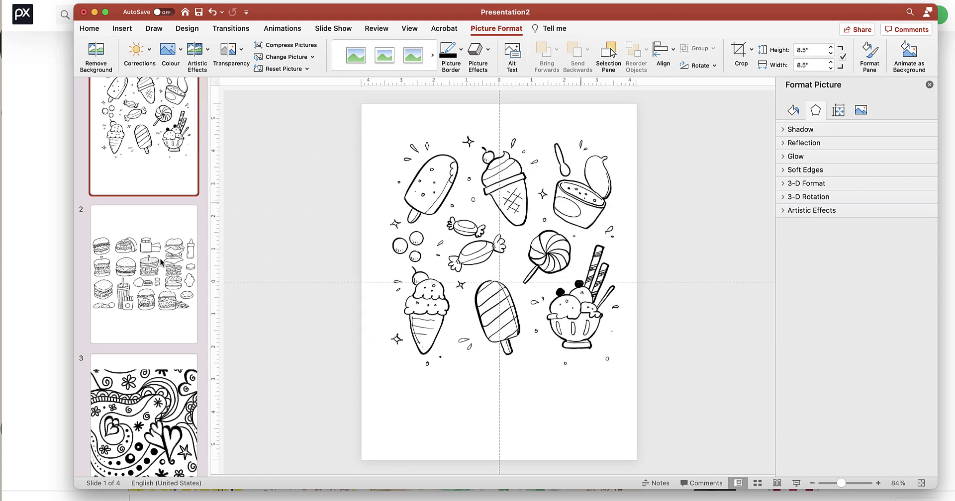
Make the burger picture's white background transparent and place it slightly above the middle, spanning the page width.
key(Down)
click(552, 227)
drag(551, 227, 655, 223)
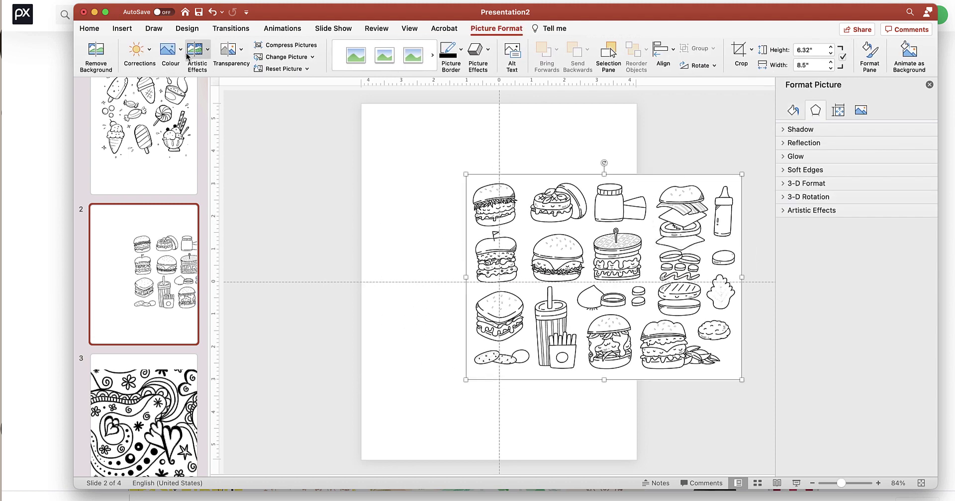
click(169, 51)
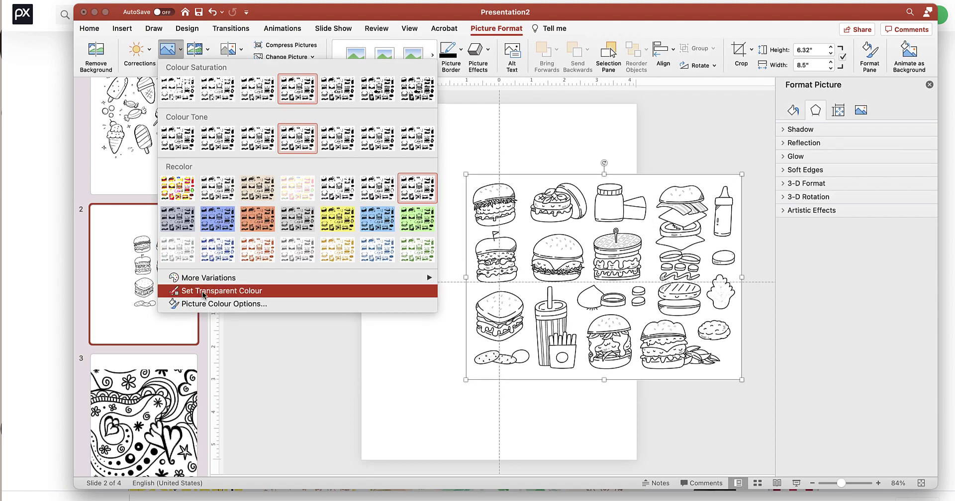
click(203, 295)
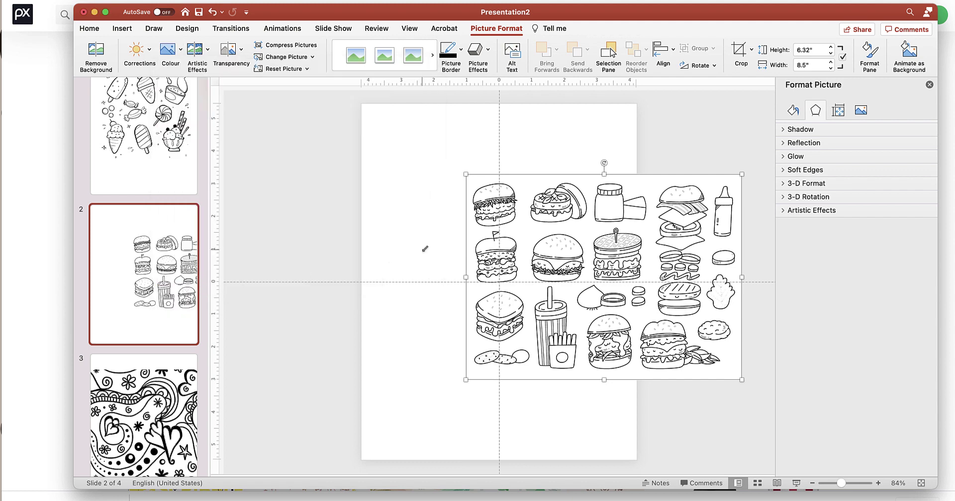
click(528, 190)
drag(599, 220, 503, 214)
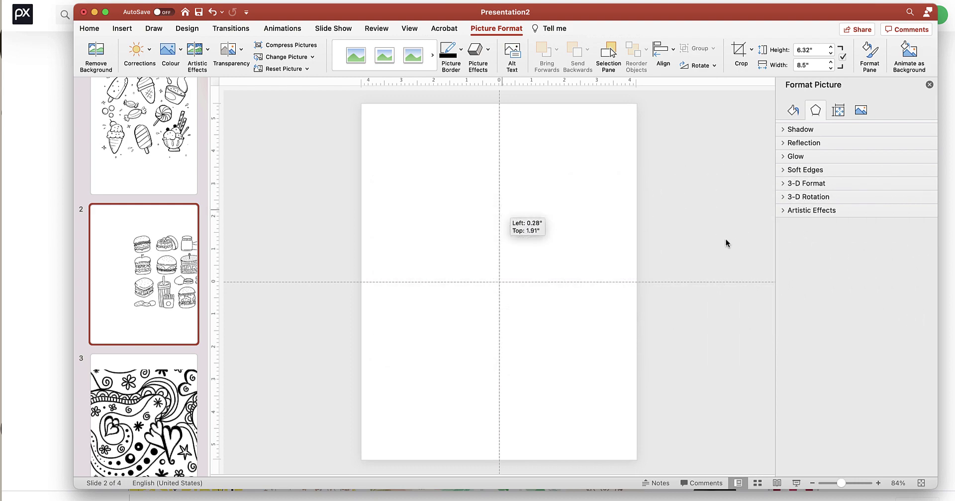
mouse_move(577, 246)
mouse_down()
mouse_move(558, 246)
mouse_move(569, 242)
mouse_up()
Try to make the swirl-and-hearts picture's background transparent by sampling a white area near its upper flowers.
scroll(134, 284, down, 5)
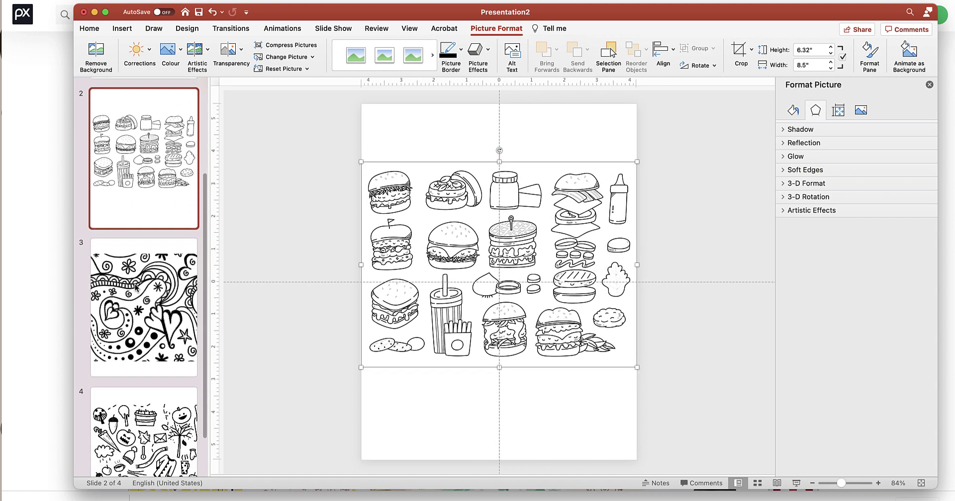
click(136, 287)
mouse_move(532, 236)
mouse_down()
mouse_move(682, 242)
mouse_move(660, 243)
mouse_up()
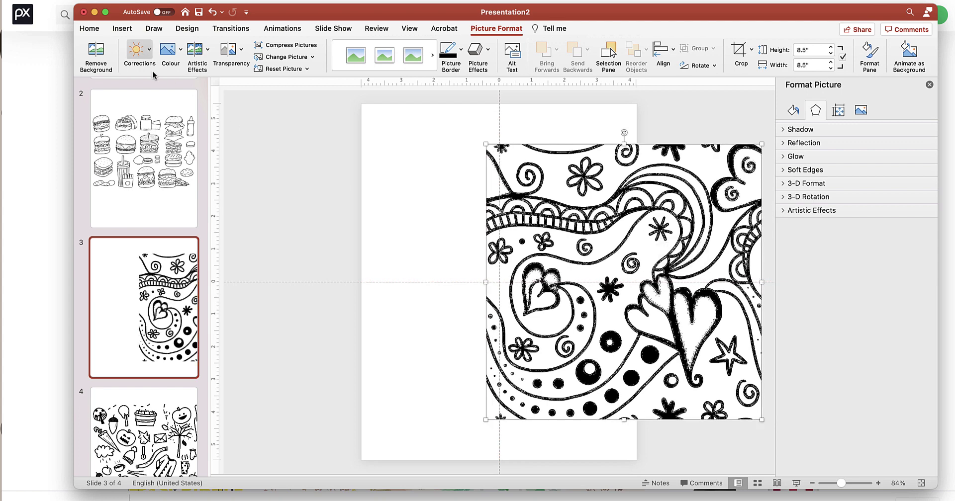
click(182, 56)
click(219, 338)
click(556, 168)
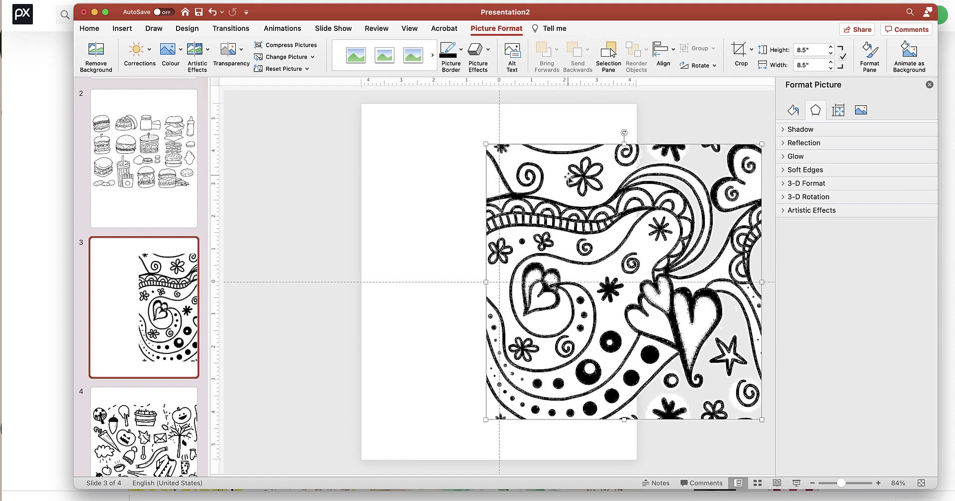
mouse_move(567, 177)
mouse_down()
mouse_move(642, 178)
mouse_move(549, 176)
mouse_up()
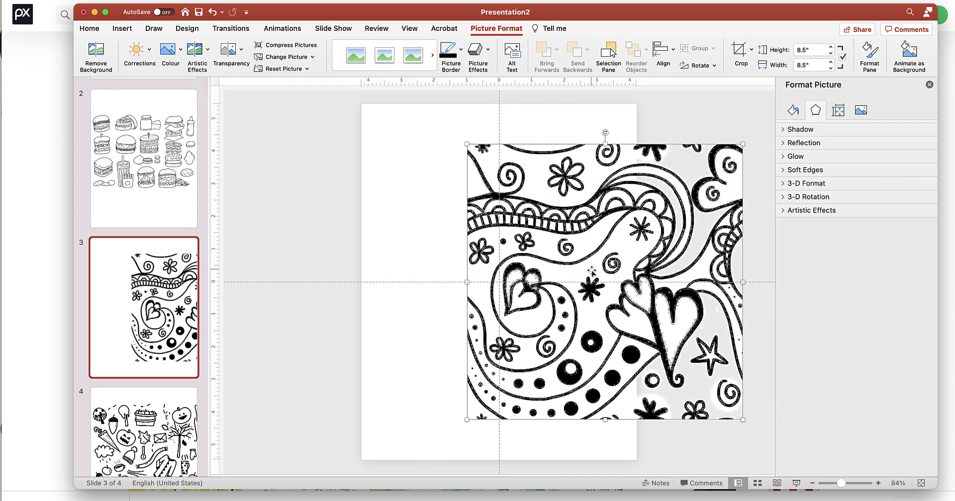
Set the swirl-and-hearts picture's transparent colour from a spot near its centre, and move it onto the upper part of the page.
click(170, 52)
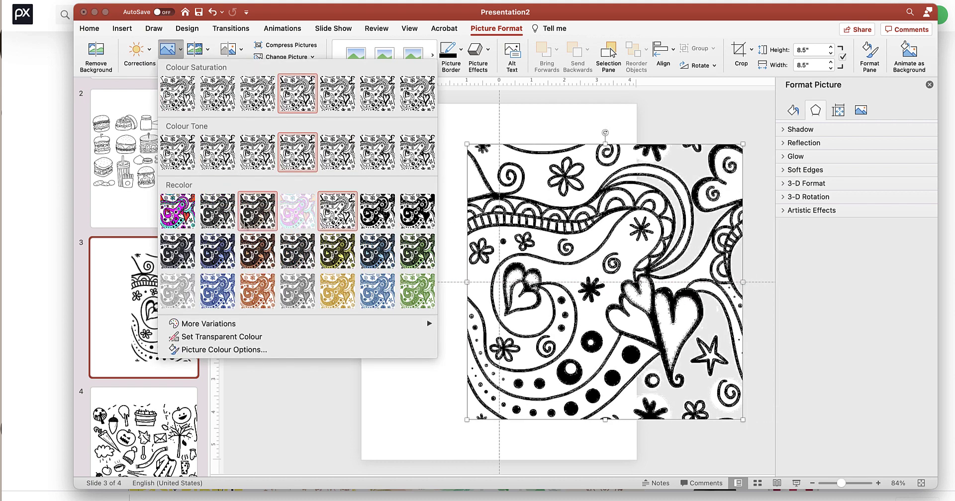
click(251, 337)
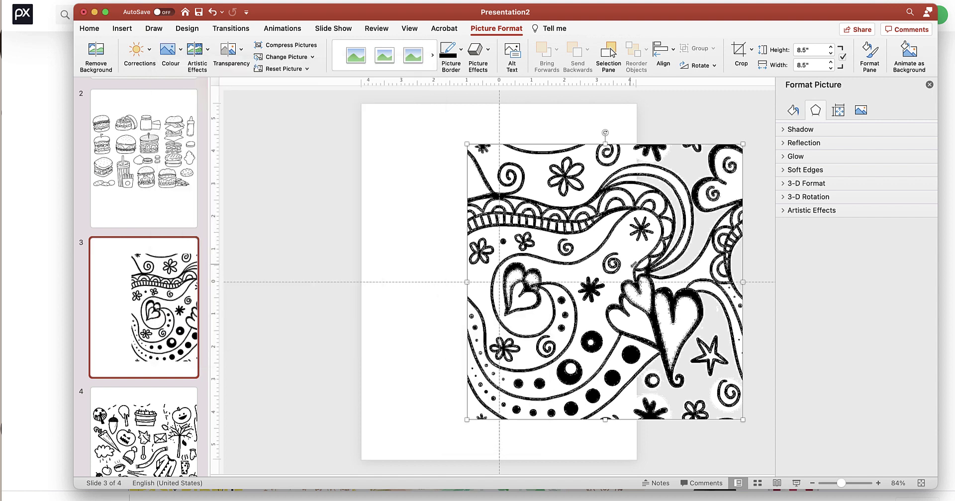
click(597, 259)
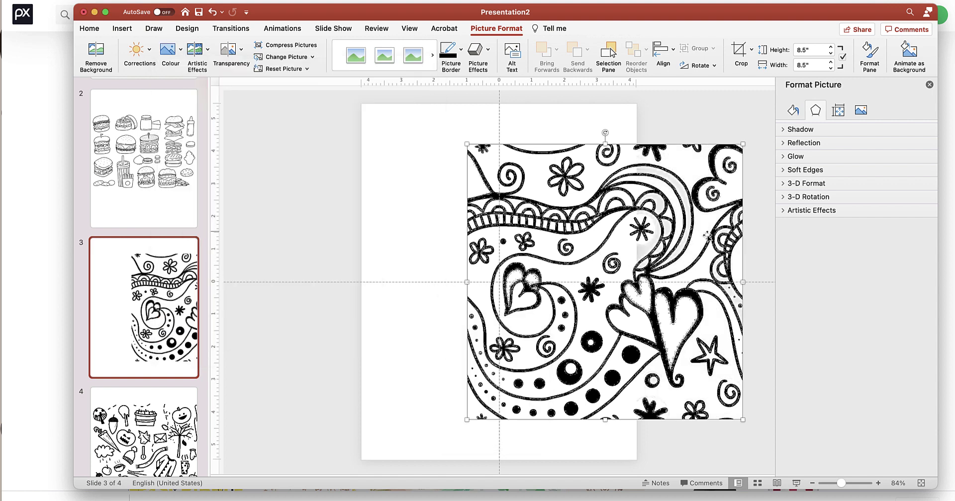
drag(594, 171, 452, 207)
Go to the autumn page and move its graphic higher on the page.
scroll(129, 242, down, 3)
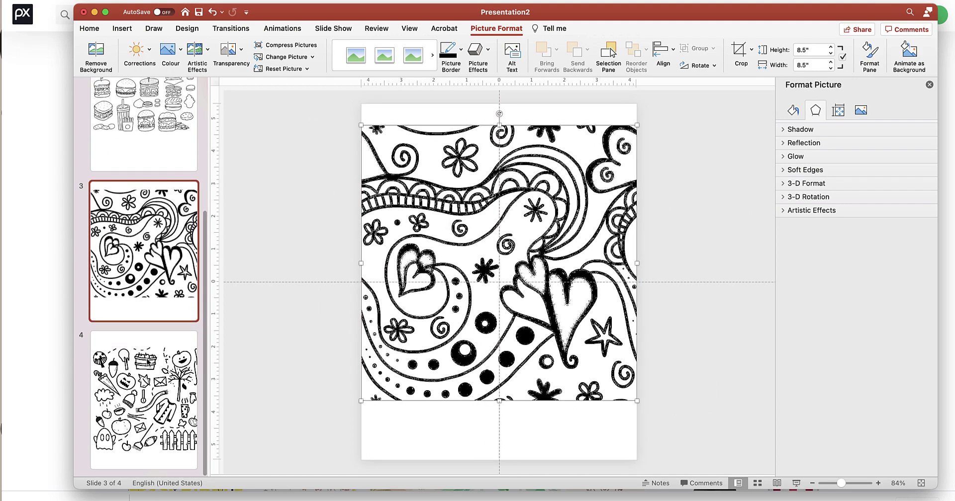
click(143, 401)
mouse_move(407, 209)
mouse_down()
mouse_move(571, 219)
mouse_move(440, 215)
mouse_move(442, 191)
mouse_move(450, 193)
mouse_up()
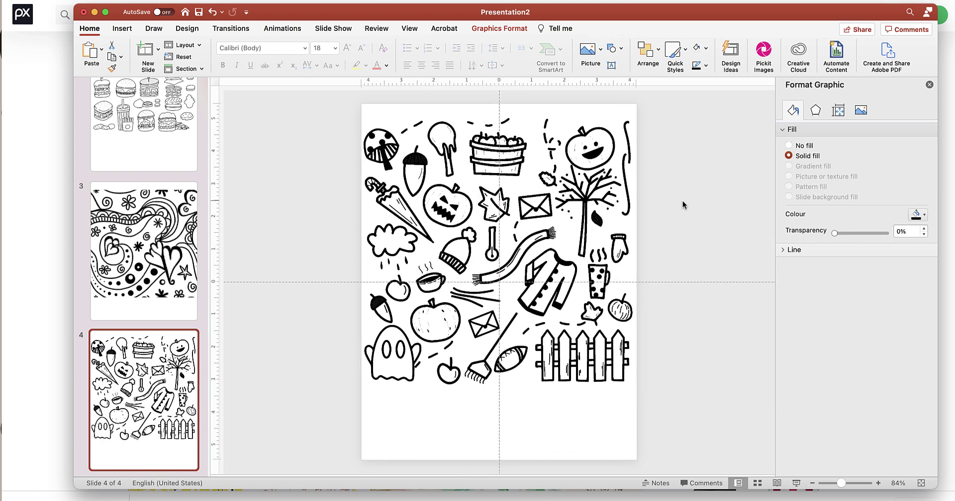
click(682, 201)
Pull the autumn graphic aside, examine its format options for a transparent-background setting, and place it back on the page.
drag(527, 196, 665, 226)
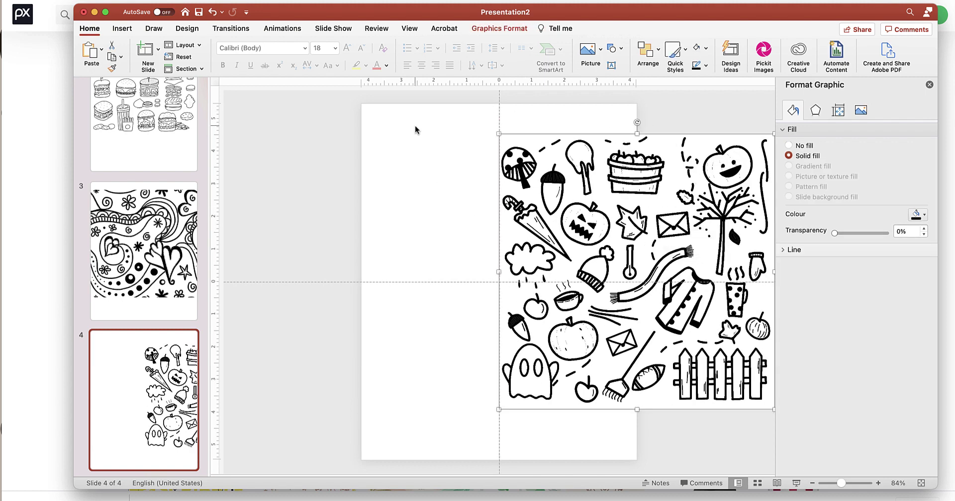
click(499, 30)
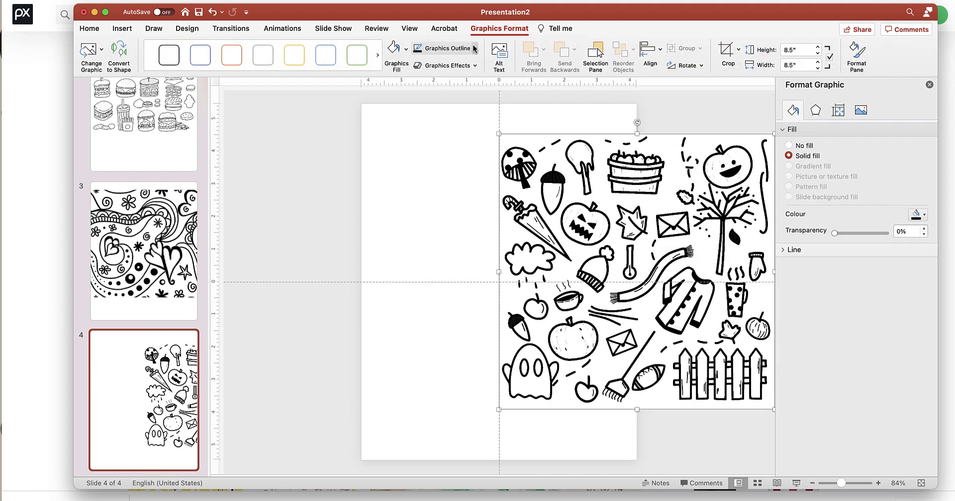
click(816, 110)
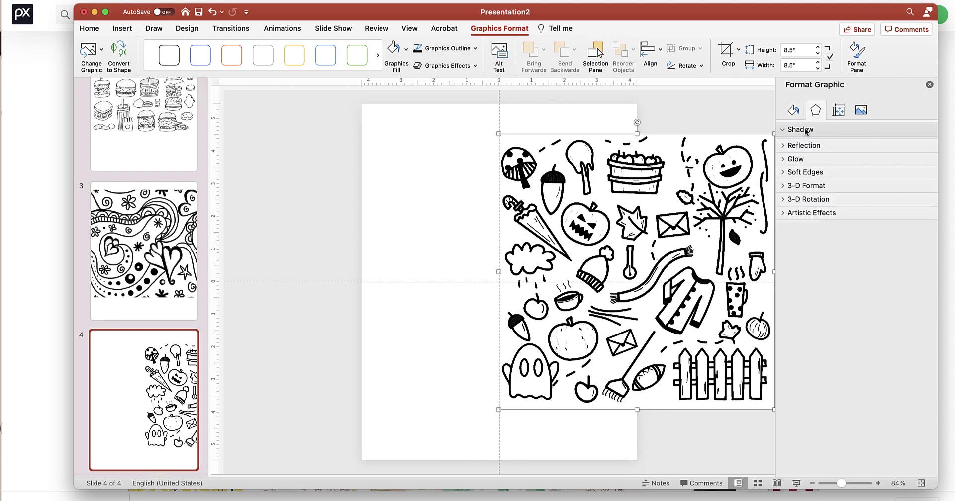
click(801, 130)
click(861, 110)
drag(681, 183, 548, 192)
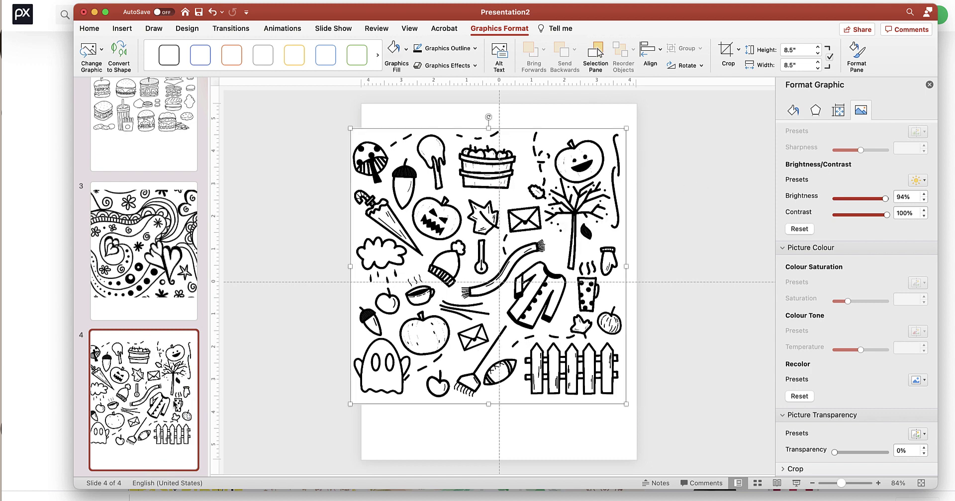
Add a blank slide after the autumn page.
click(164, 450)
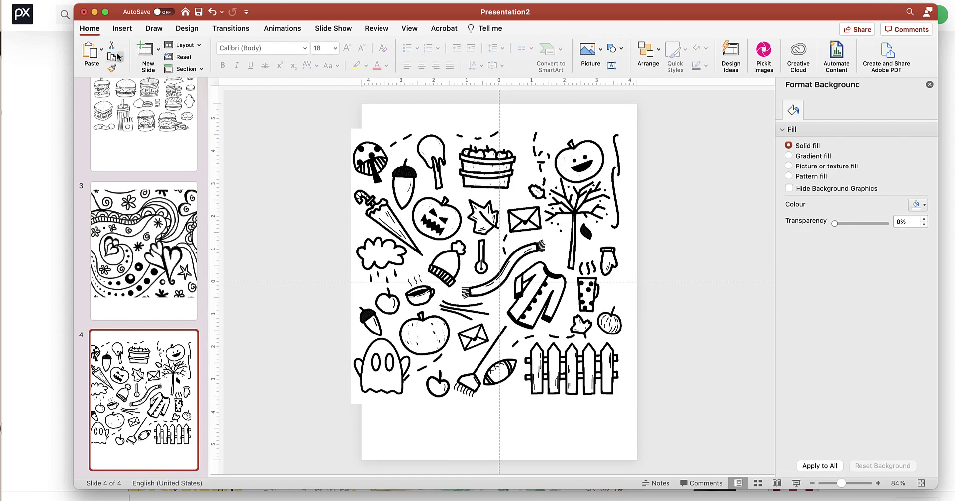
click(158, 49)
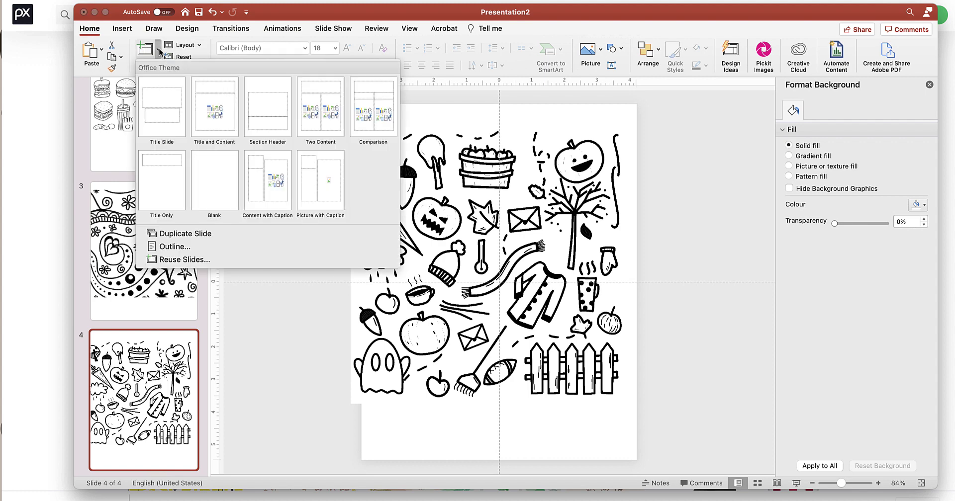
click(213, 194)
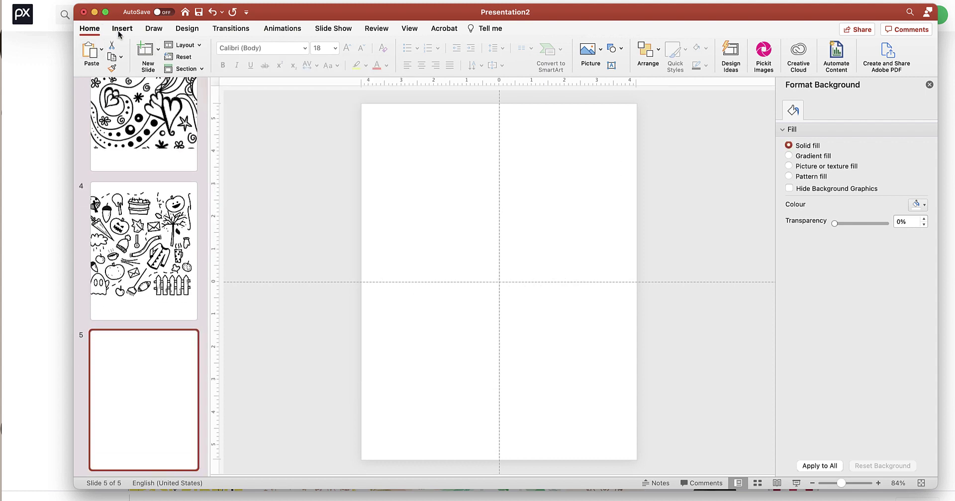
Insert the picture pumpkin-5529221.svg on the blank page and convert the graphic to editable shapes.
click(120, 29)
click(165, 50)
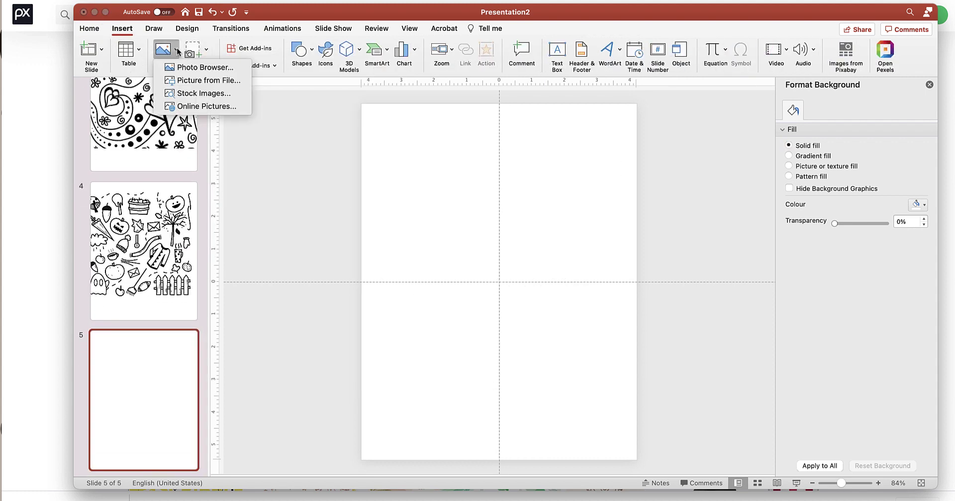
click(205, 85)
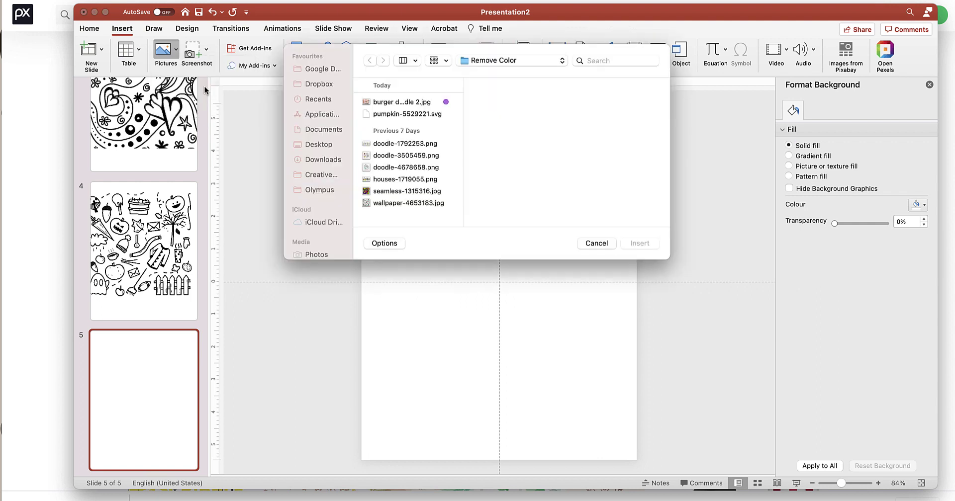
click(407, 114)
click(639, 243)
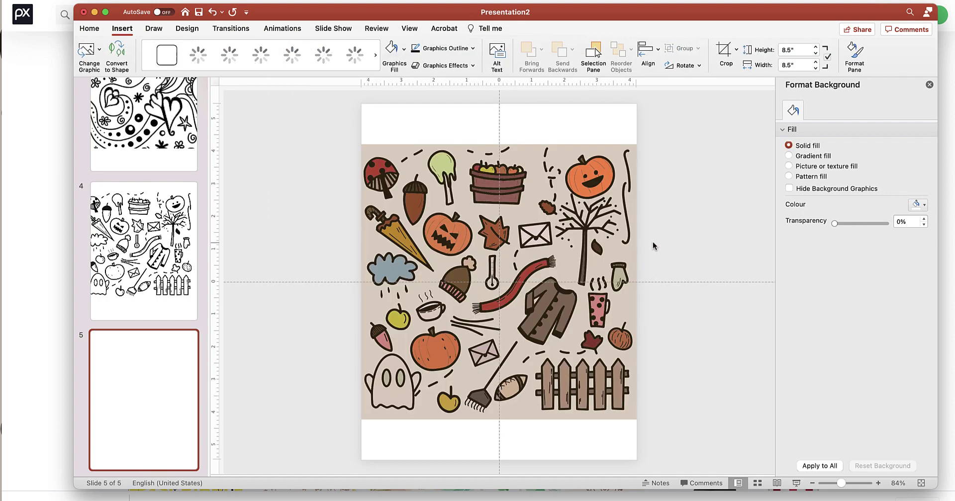
click(118, 54)
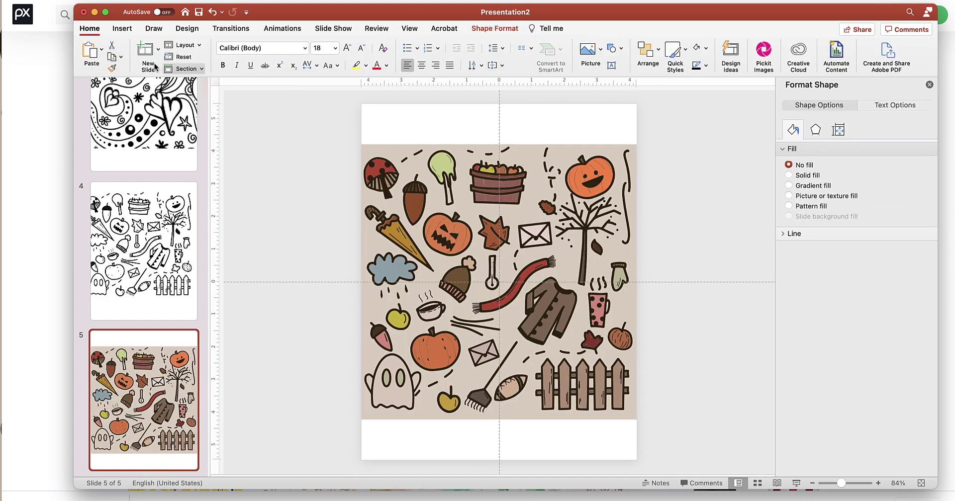
Select the orange body of the smiling pumpkin above the tree and fill it with white.
click(495, 29)
click(601, 181)
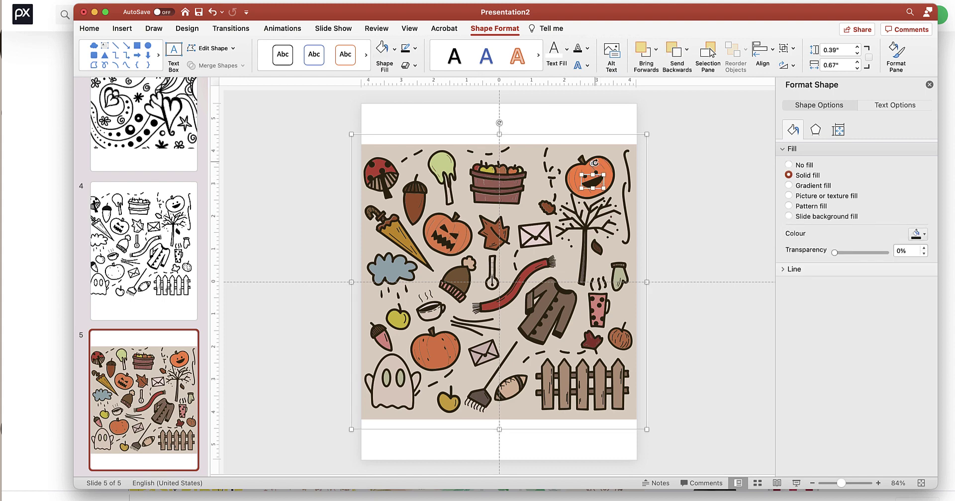
click(604, 171)
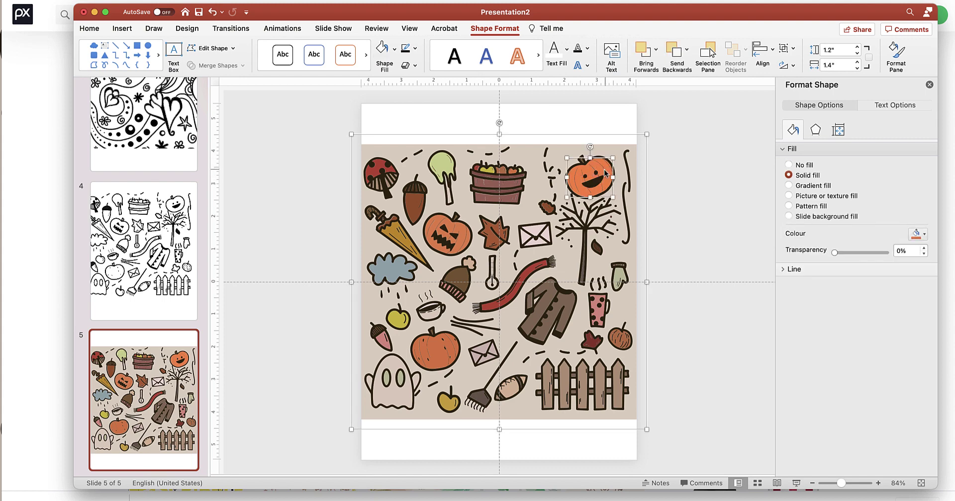
click(922, 238)
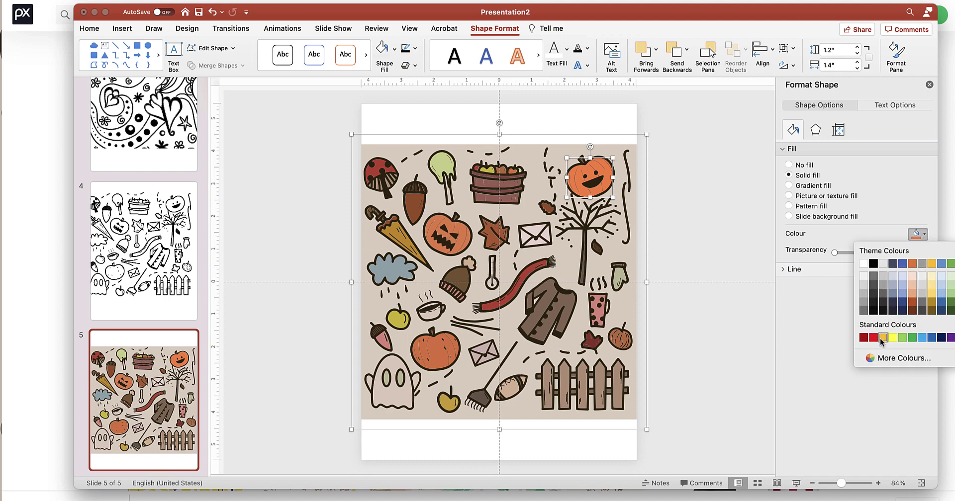
click(863, 263)
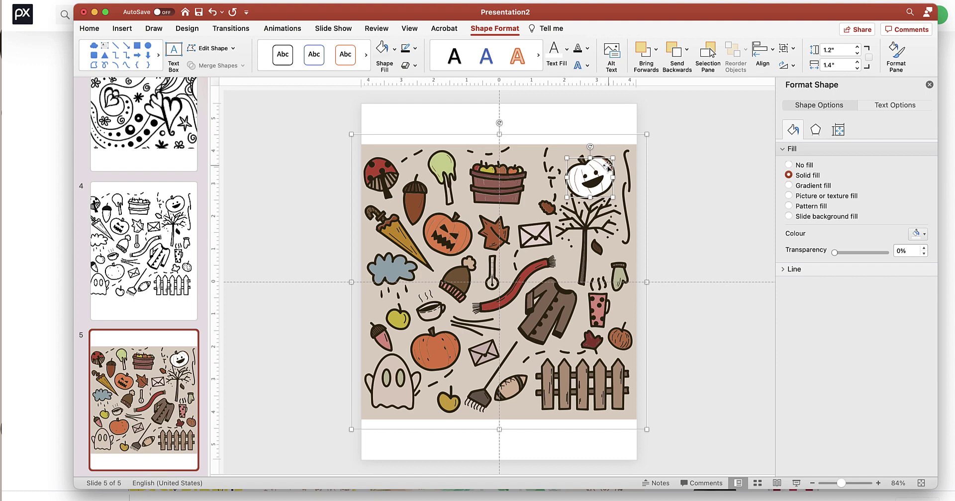
Select the beige background square behind the autumn doodles and set it to No Fill.
click(586, 256)
click(607, 152)
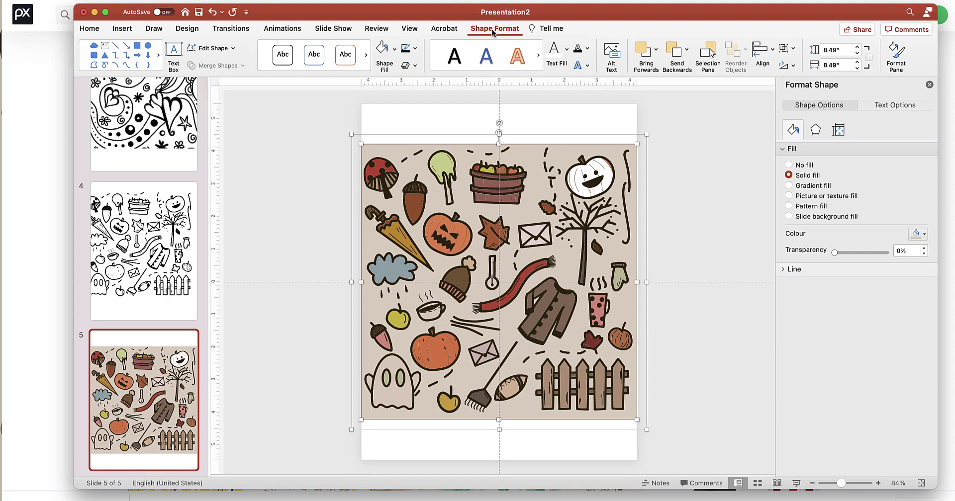
click(394, 49)
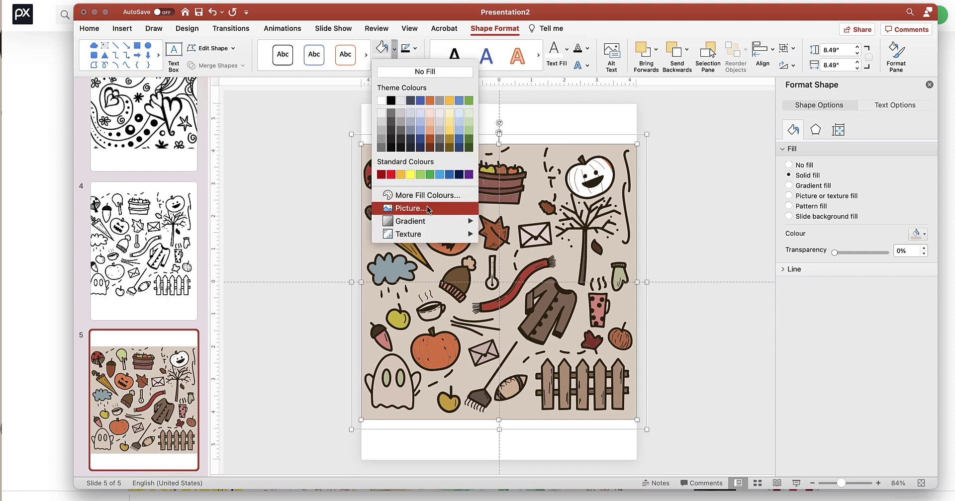
click(427, 72)
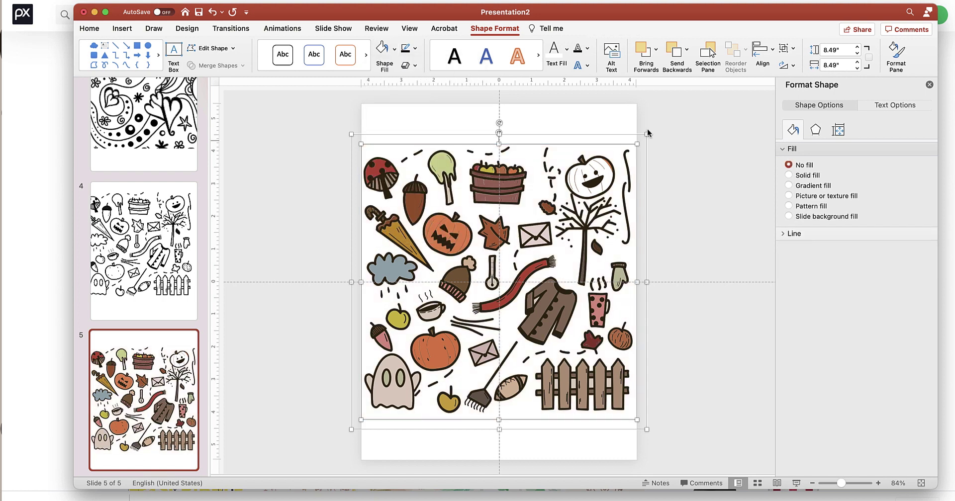
Pull the whole autumn graphic aside and place it back on the page, slightly higher than before.
drag(657, 163, 661, 194)
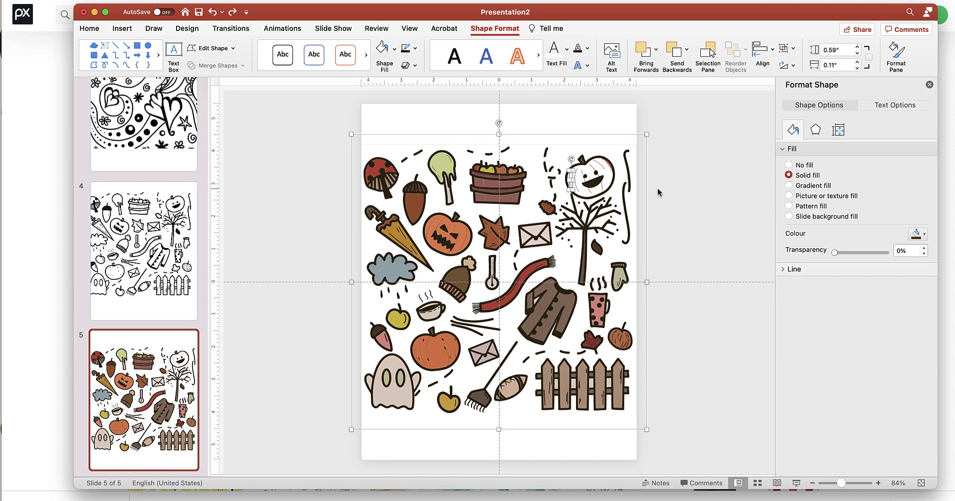
click(658, 192)
drag(625, 148, 729, 152)
drag(681, 197, 572, 182)
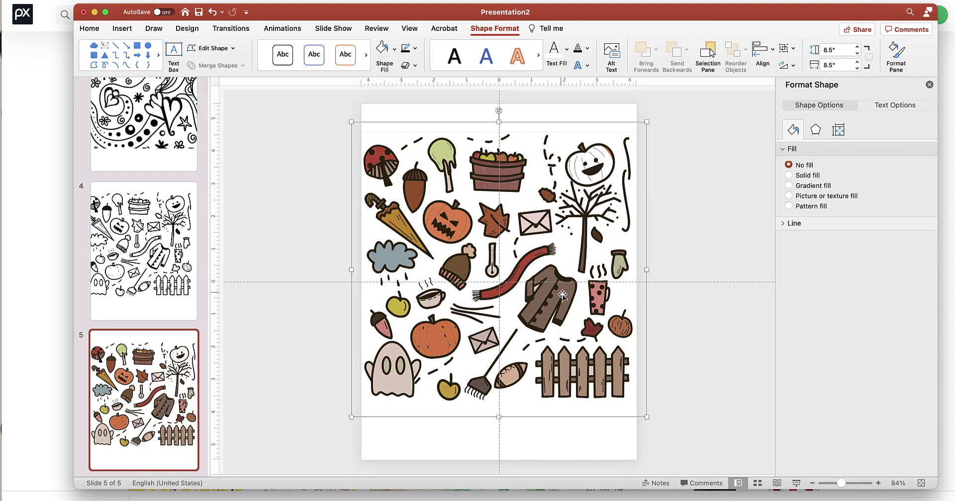
Fill the brown parts of the coat with white, including the left side and the small sleeve piece.
click(561, 293)
click(924, 235)
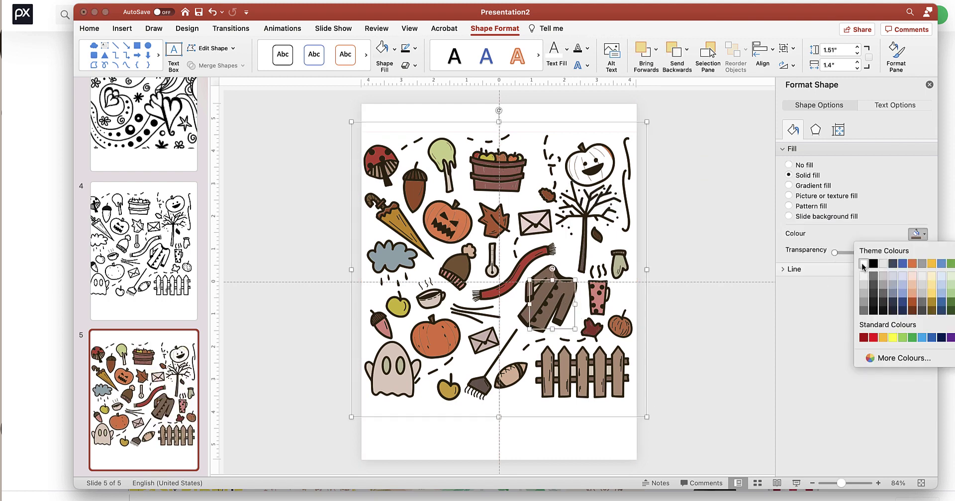
click(863, 263)
click(542, 298)
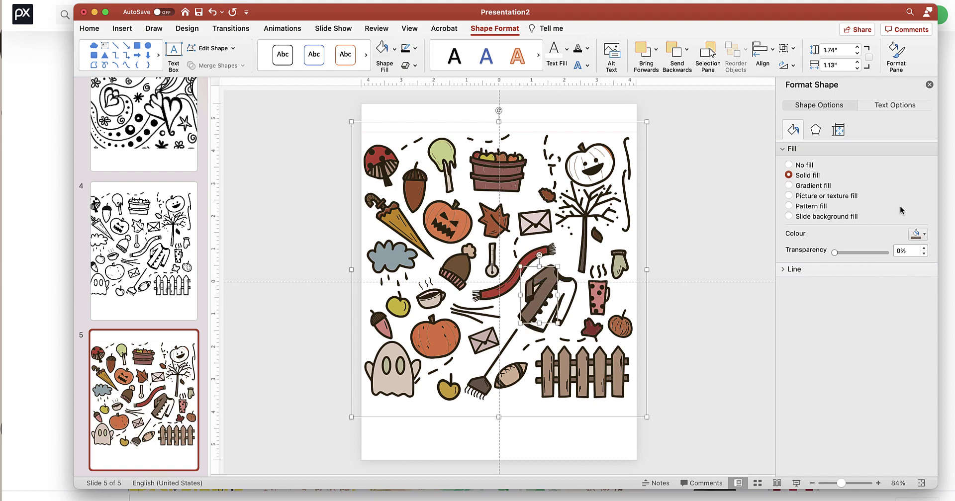
click(924, 236)
click(882, 265)
click(530, 288)
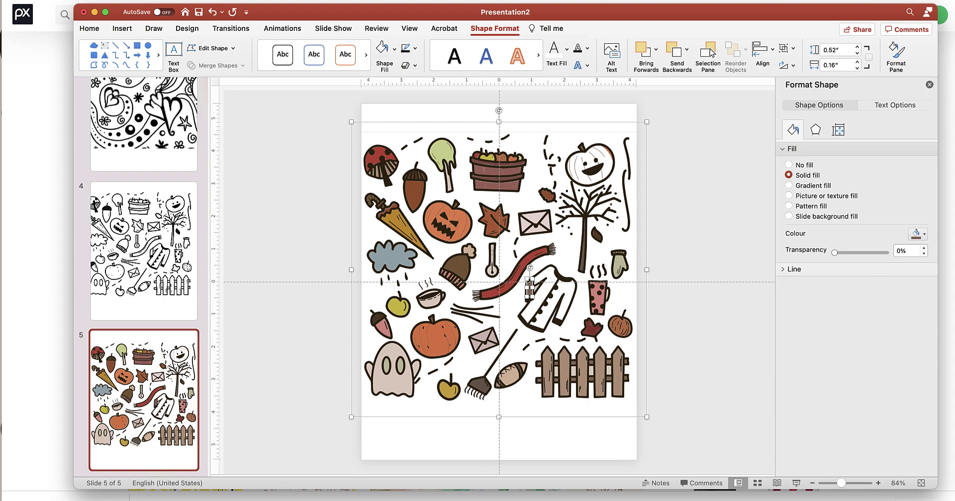
click(926, 238)
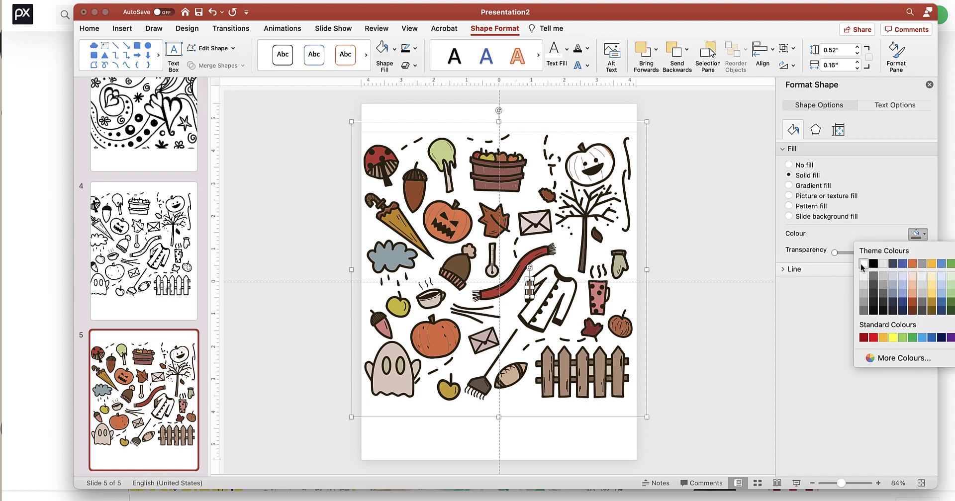
click(869, 267)
Fill the red scarf and the green mitten with white, and deselect the graphic.
click(540, 261)
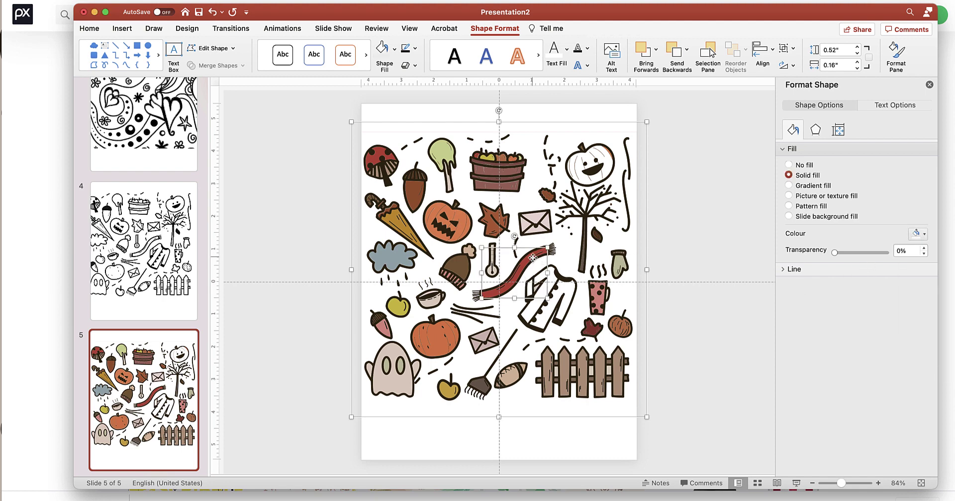
click(926, 237)
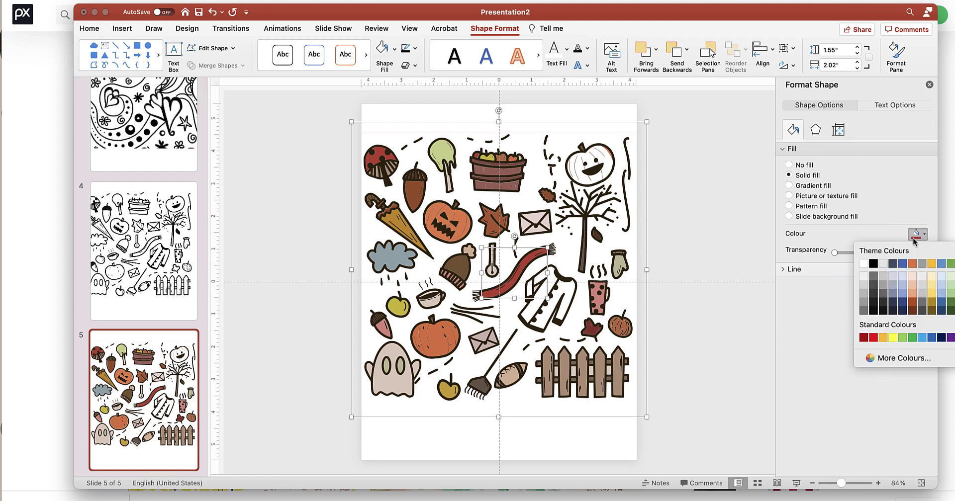
click(869, 267)
click(618, 271)
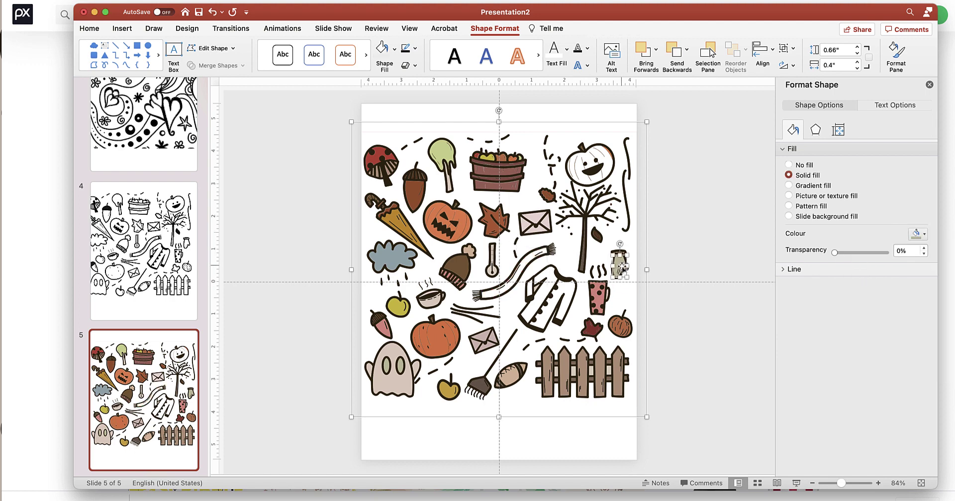
click(924, 238)
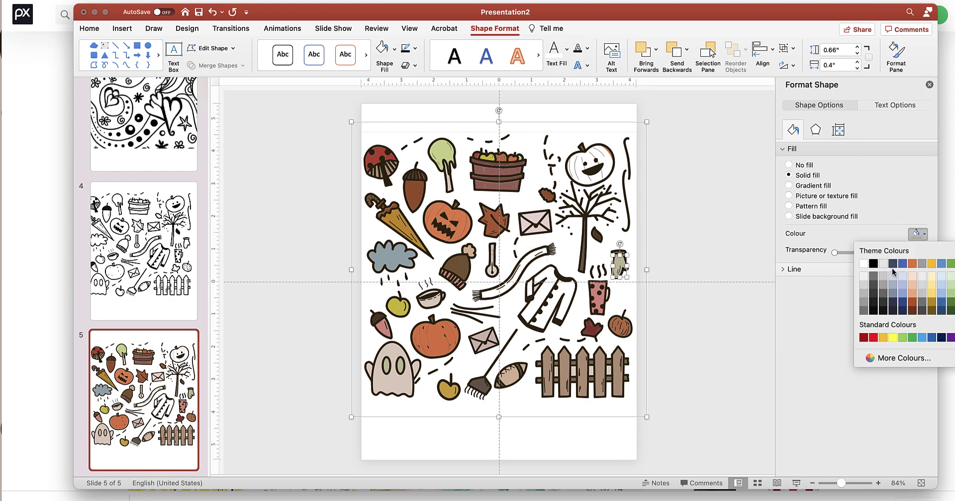
click(863, 264)
click(756, 258)
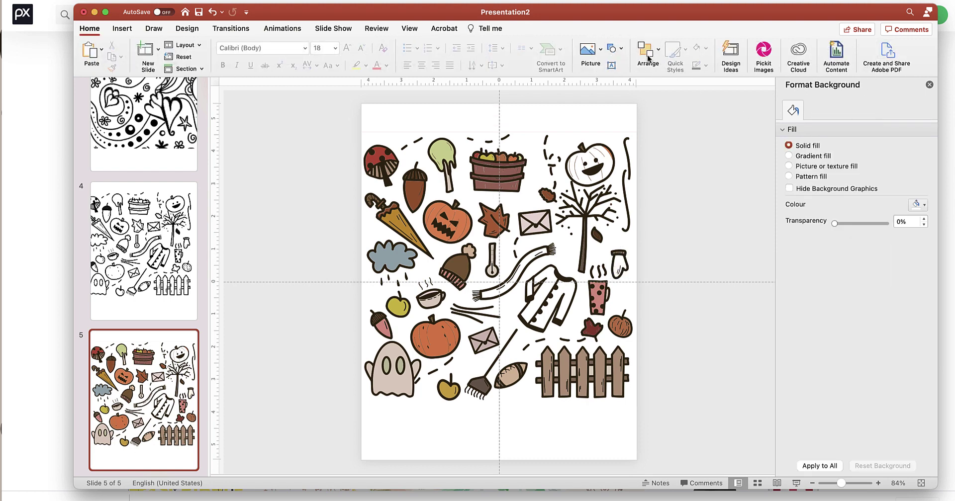
Select the upper band of the apple basket and fill it with white.
click(569, 239)
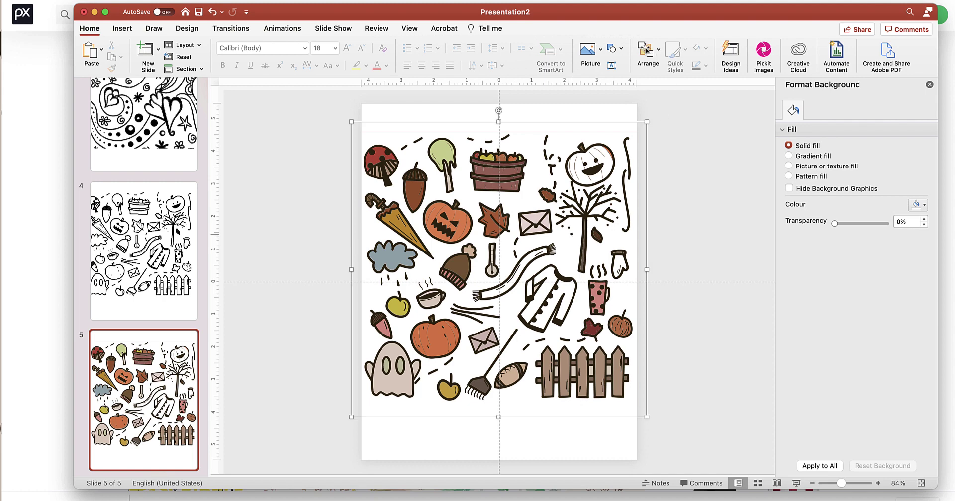
click(502, 173)
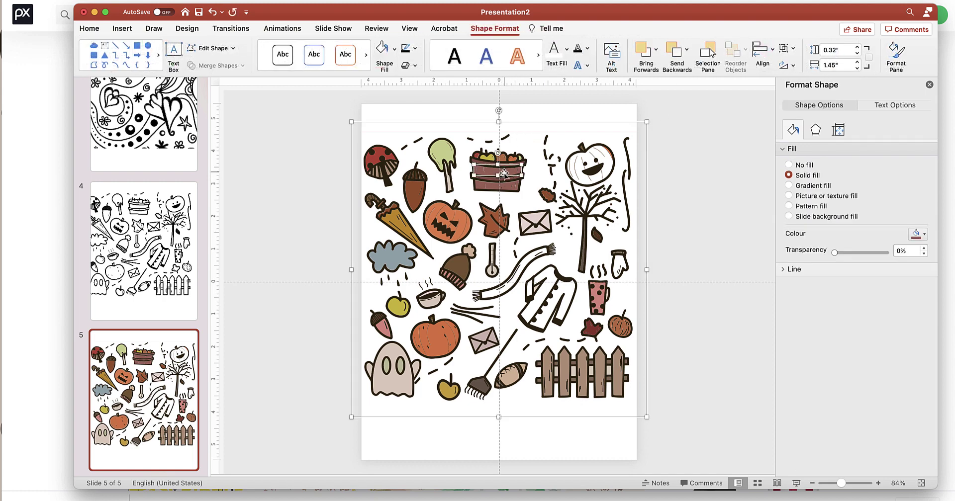
click(924, 234)
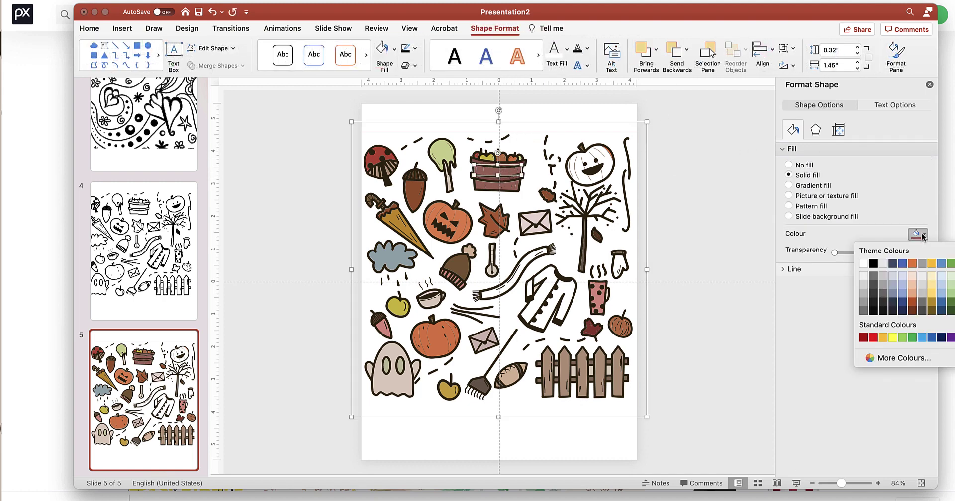
click(864, 265)
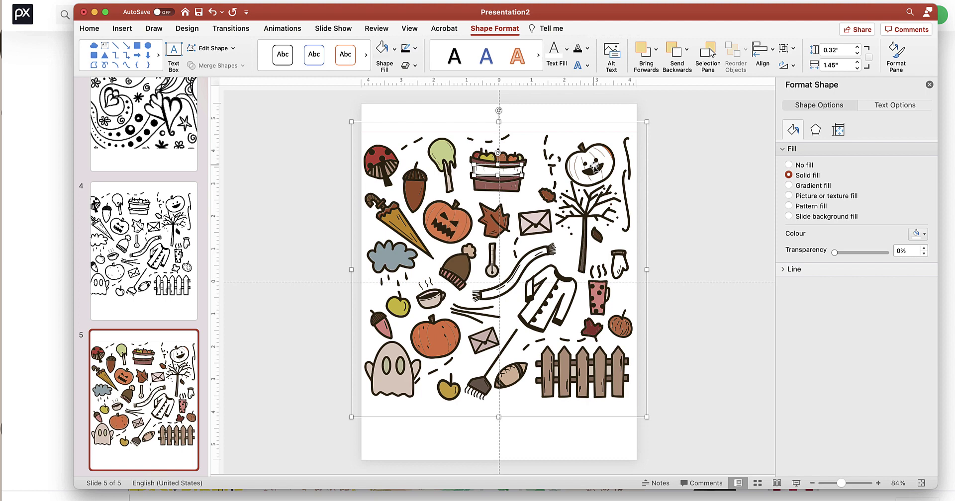
Go to the ice cream page and add a text box across its upper doodles reading "Make Life as sweet as Can Be".
click(156, 229)
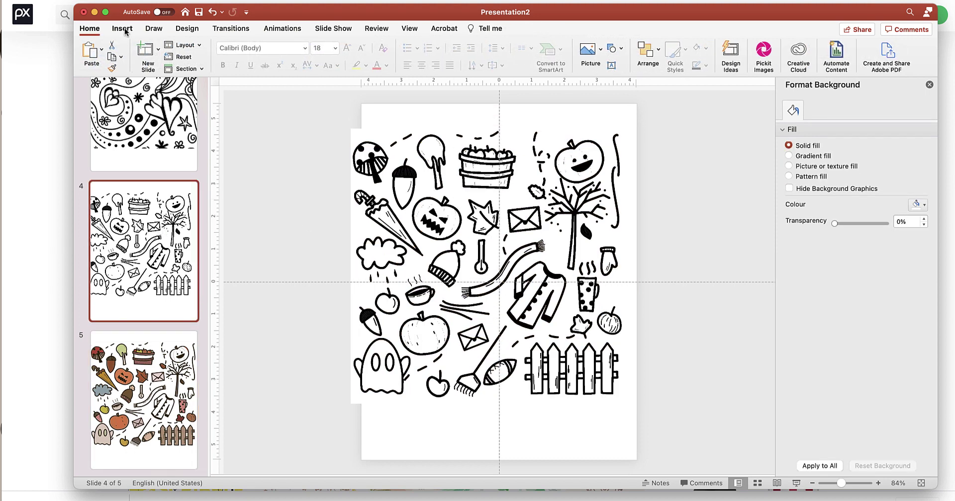
click(125, 30)
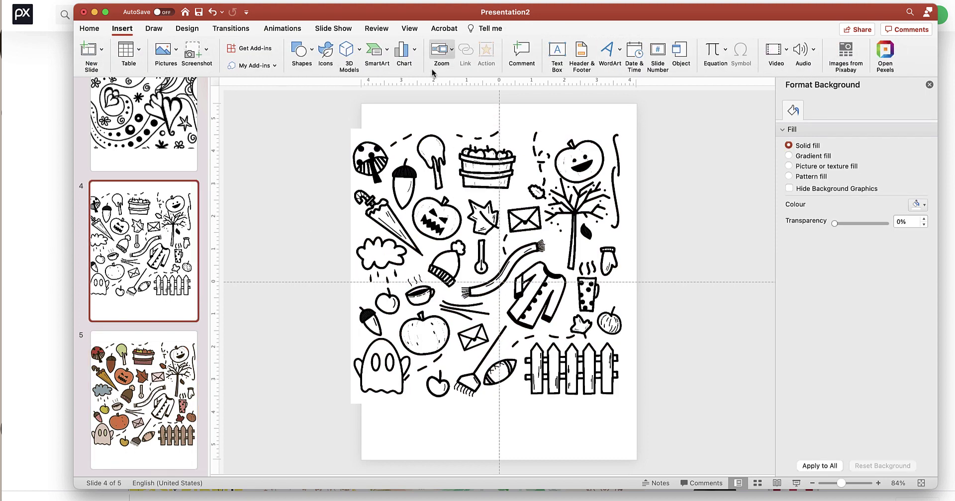
scroll(159, 149, up, 10)
click(162, 150)
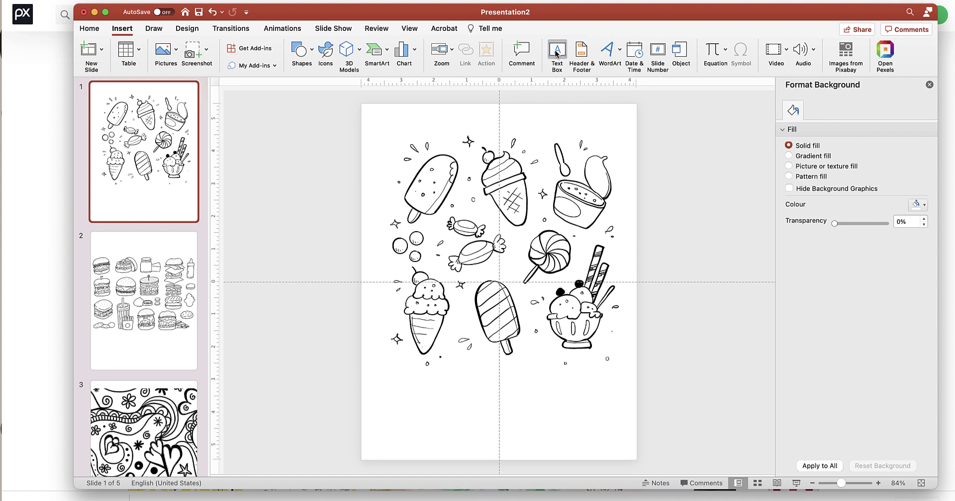
click(557, 54)
drag(433, 187, 622, 250)
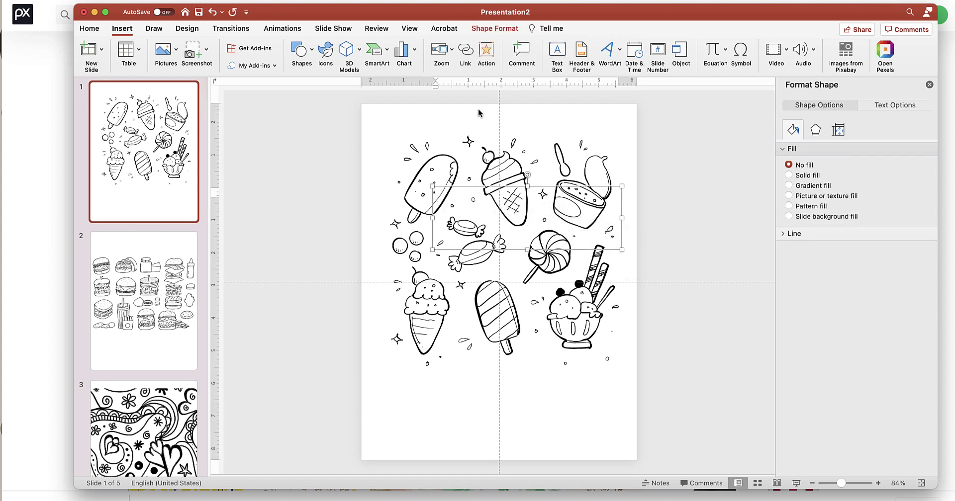
text(Make Lif)
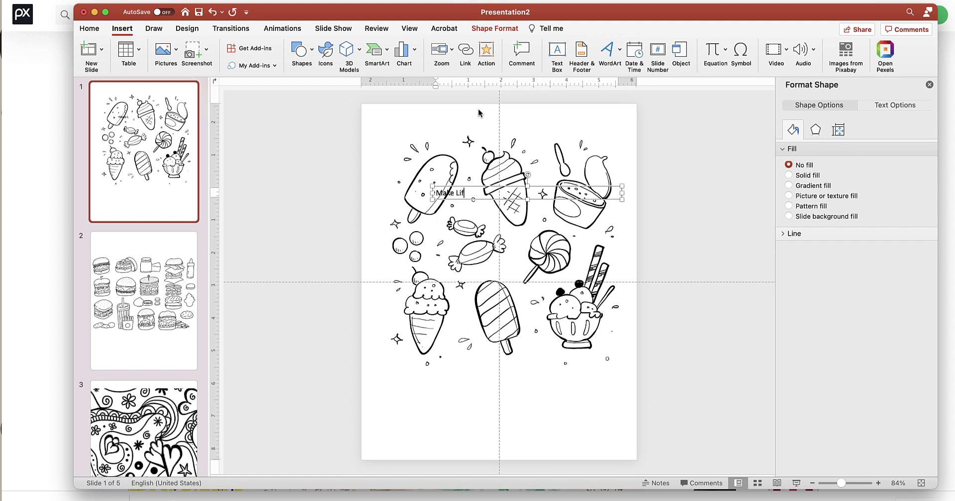
text(e as sweet as Can Be)
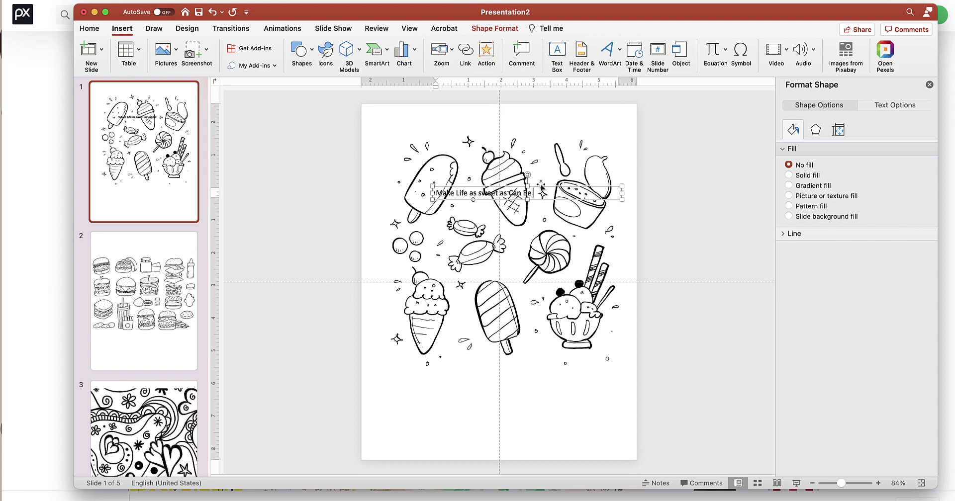
Select the whole phrase in the text box and change its case to Capitalise Each Word.
drag(529, 193, 401, 191)
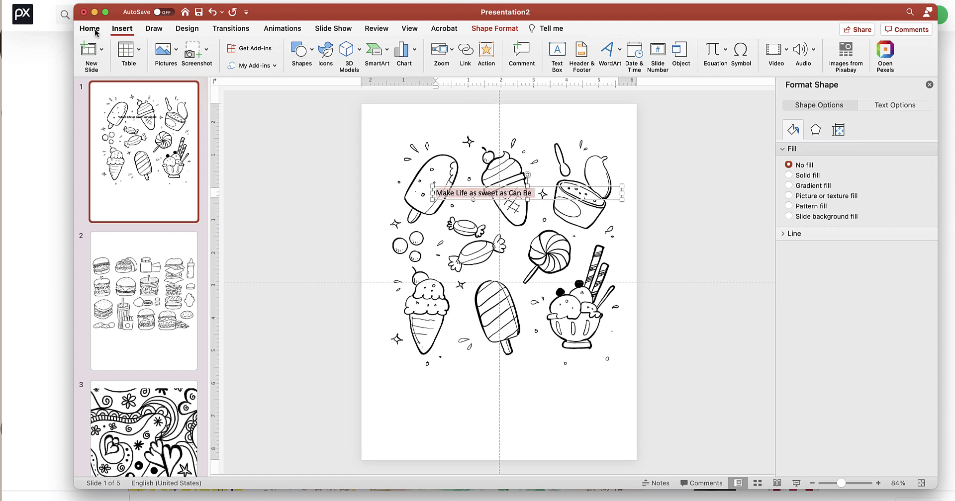
click(90, 27)
click(338, 65)
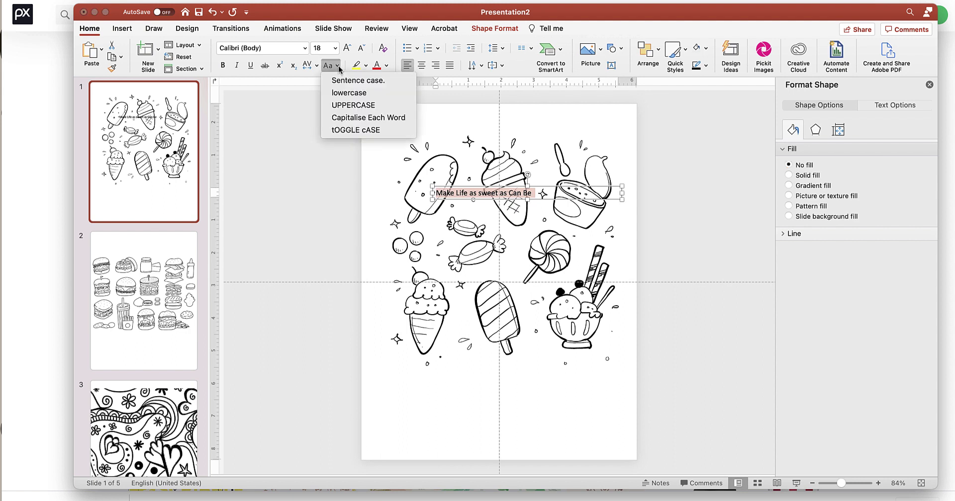
click(376, 117)
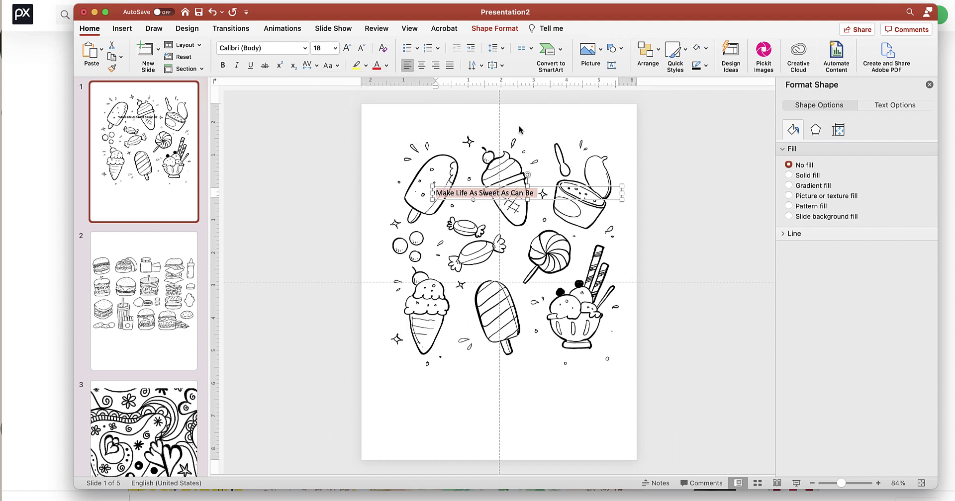
Set the selected phrase in the Abril Fatface font at size 66.
click(305, 48)
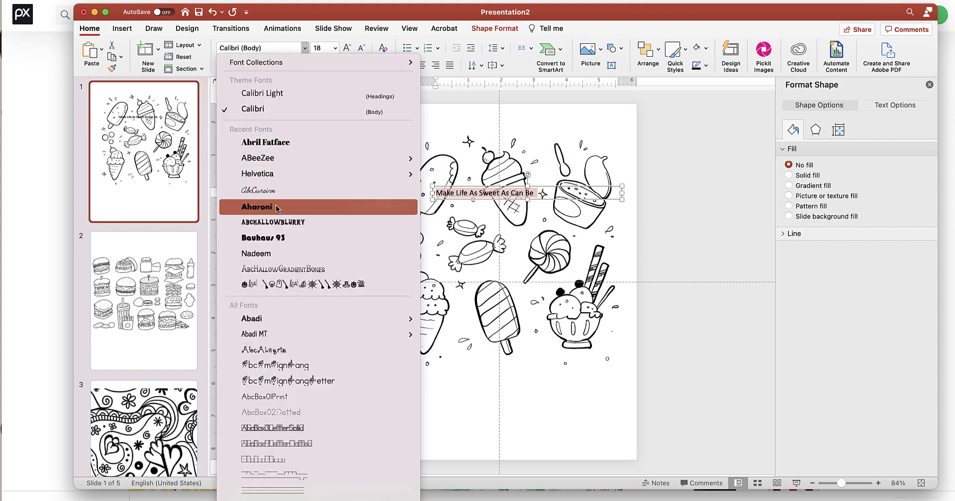
click(282, 144)
click(335, 49)
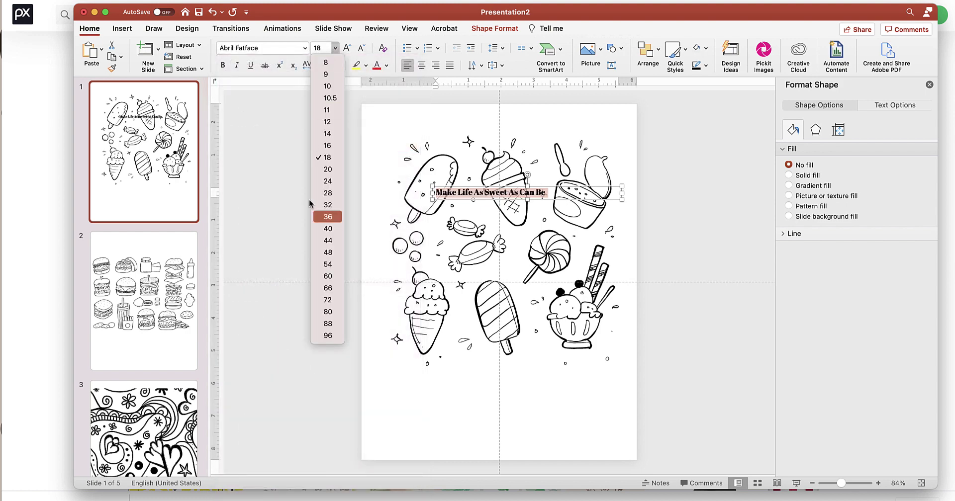
click(330, 290)
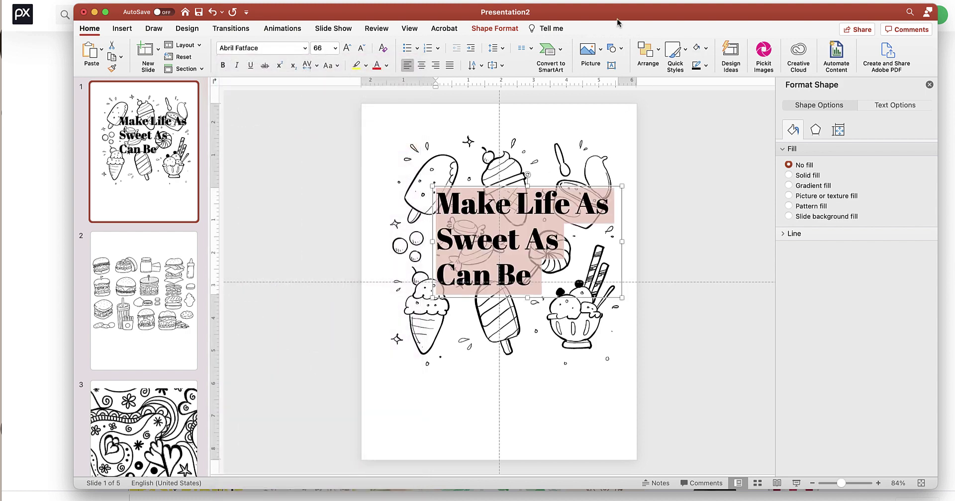
Give the phrase a white text fill and a black text outline to make hollow letters.
click(495, 29)
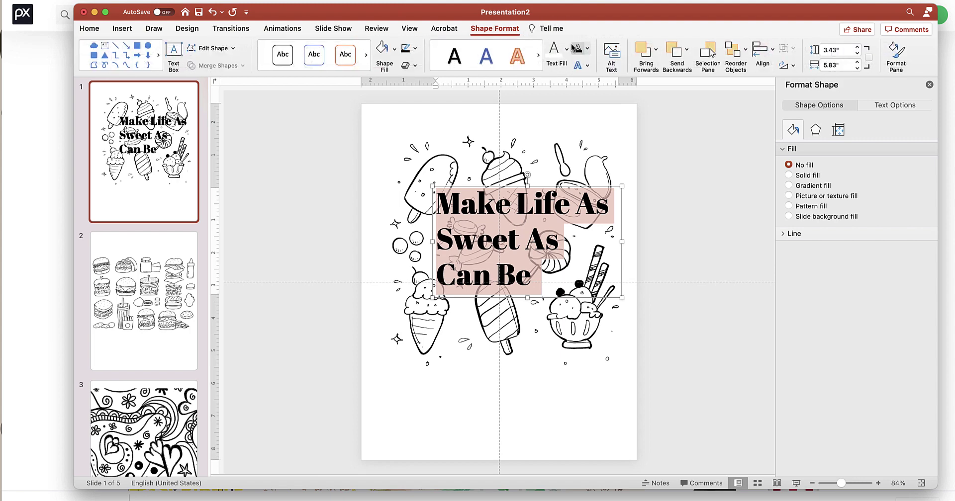
click(555, 49)
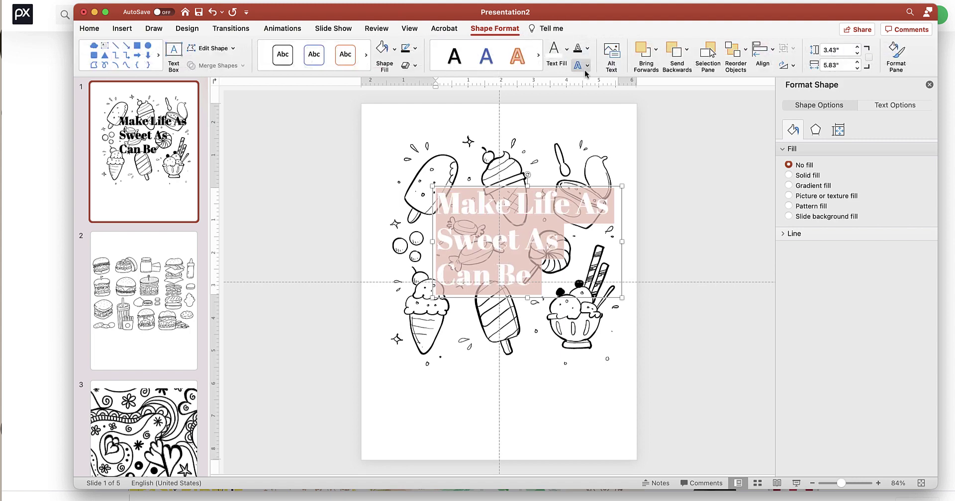
click(589, 51)
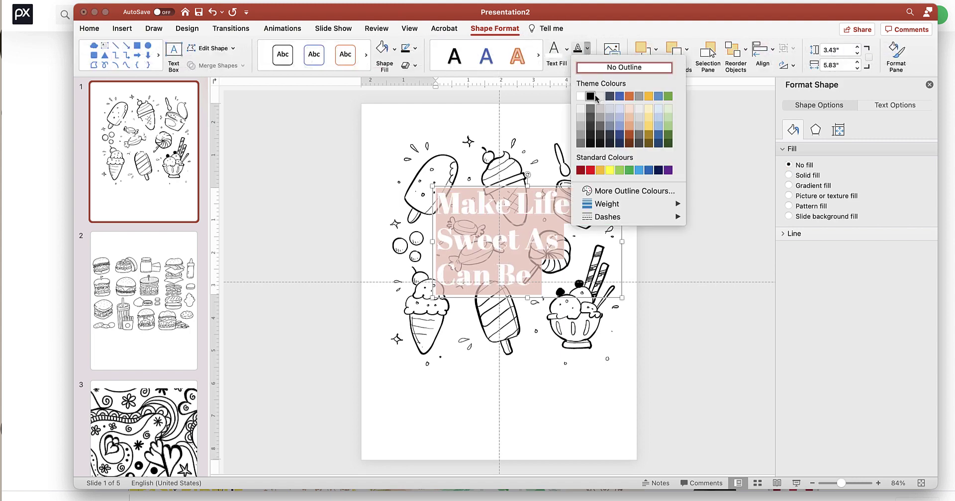
click(587, 97)
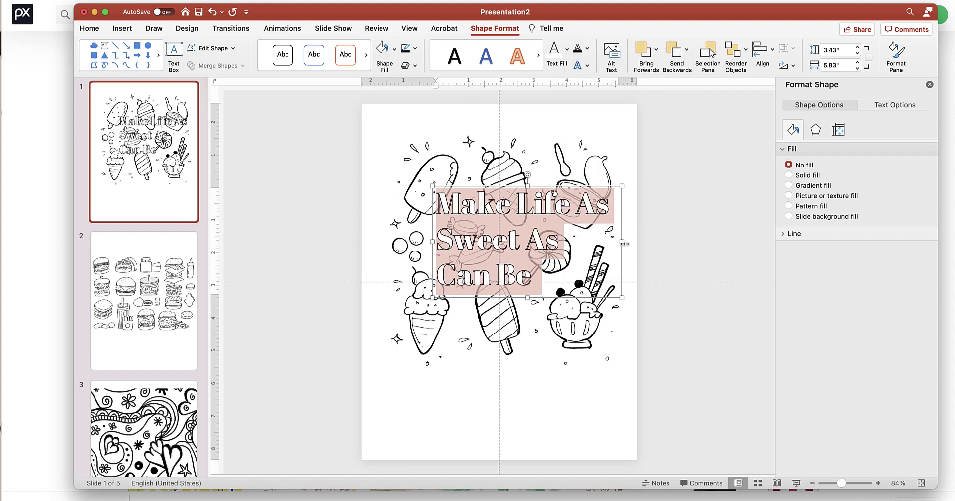
Narrow the phrase's text box and centre-align its text.
drag(622, 242, 560, 244)
click(89, 28)
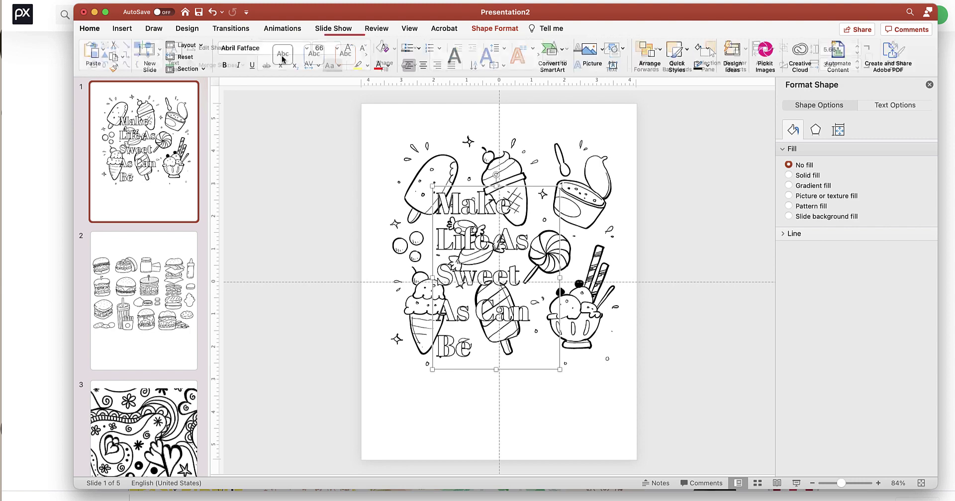
click(422, 65)
click(650, 231)
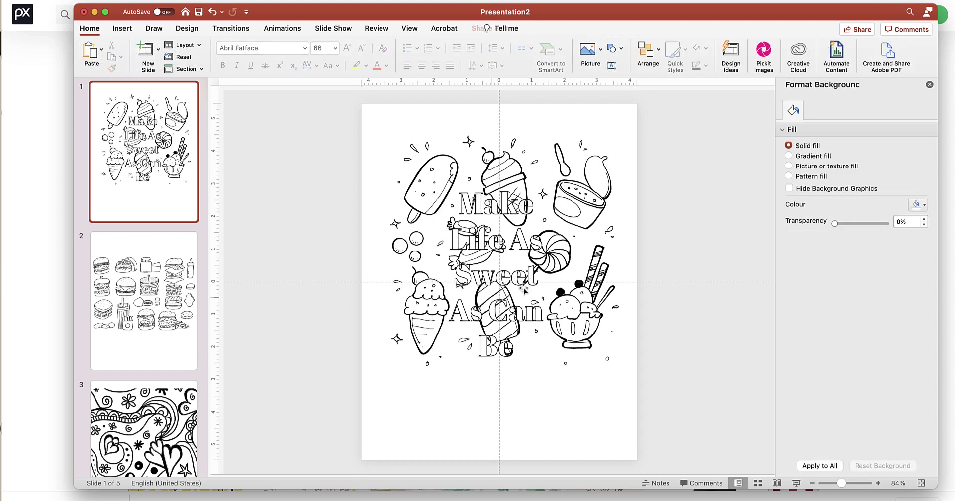
Move the phrase below the ice cream doodles and widen its text box until the text wraps onto two lines.
click(497, 264)
drag(544, 186, 540, 322)
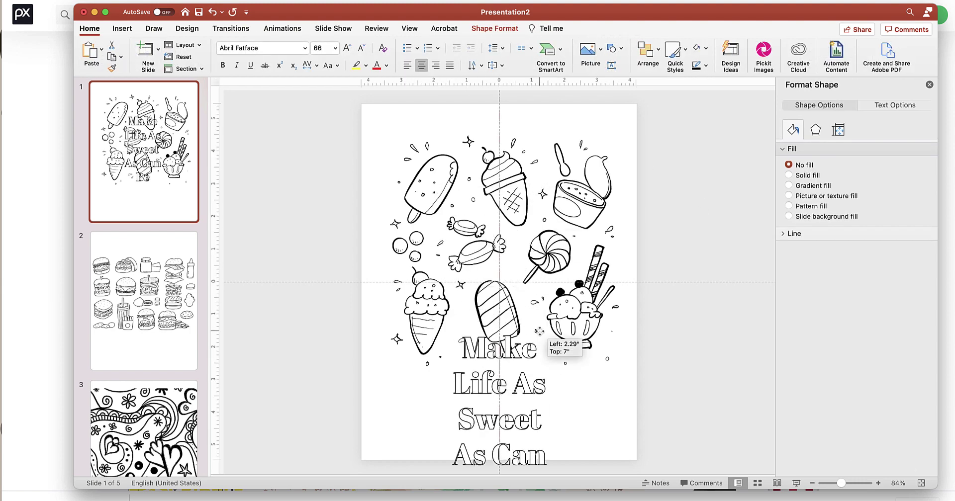
drag(559, 412, 710, 411)
drag(661, 324, 596, 430)
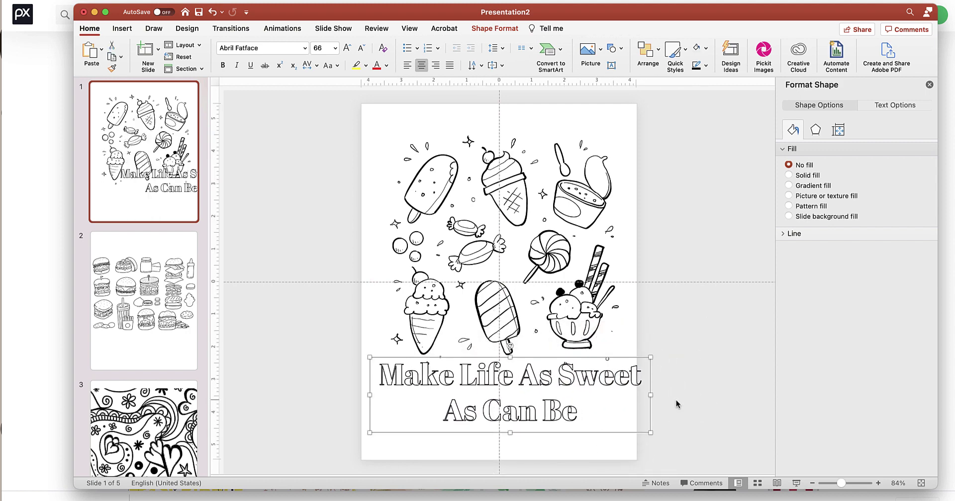
drag(650, 396, 608, 398)
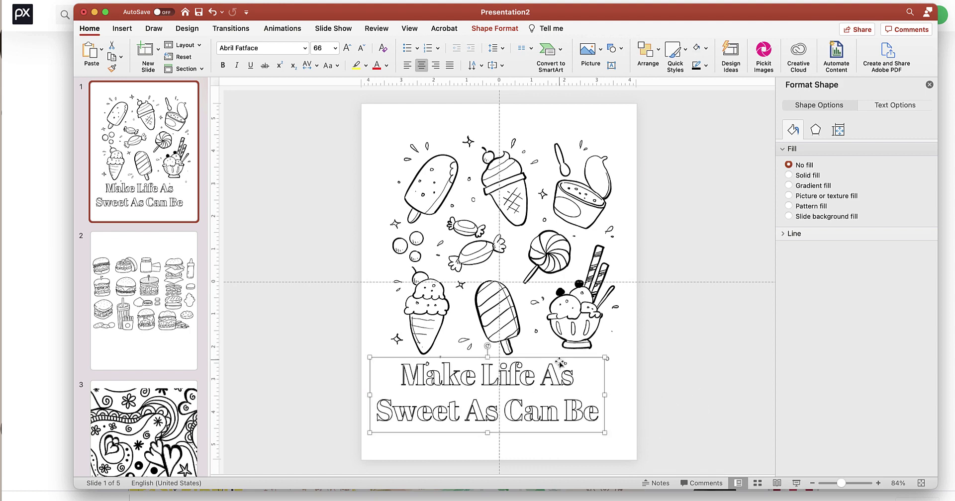
drag(562, 357, 576, 367)
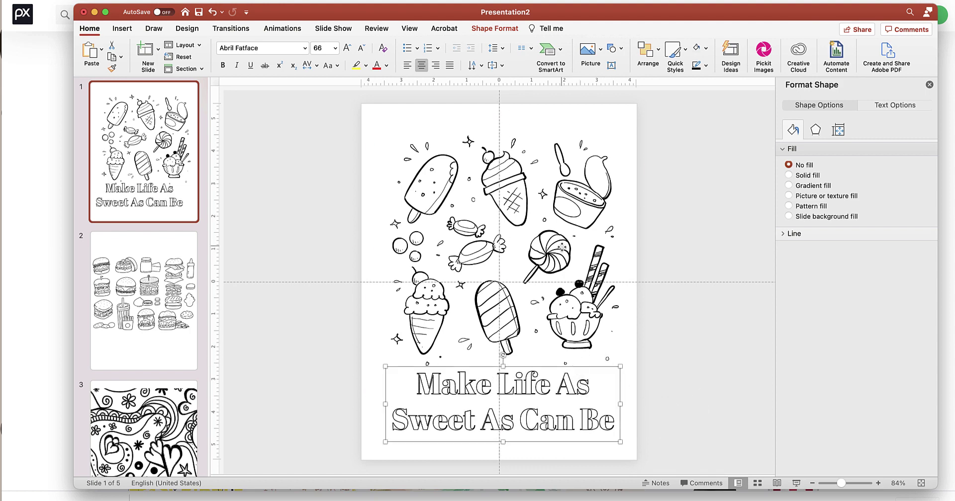
Shift the ice cream doodles slightly up and centre the phrase horizontally on the page beneath them.
mouse_move(561, 248)
mouse_down()
mouse_move(555, 227)
mouse_move(559, 239)
mouse_up()
click(545, 401)
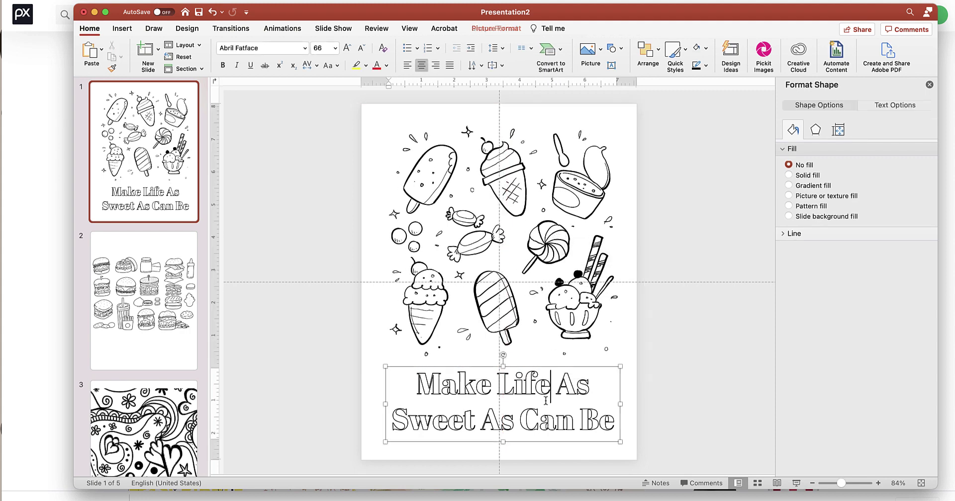
drag(557, 371, 558, 359)
click(559, 371)
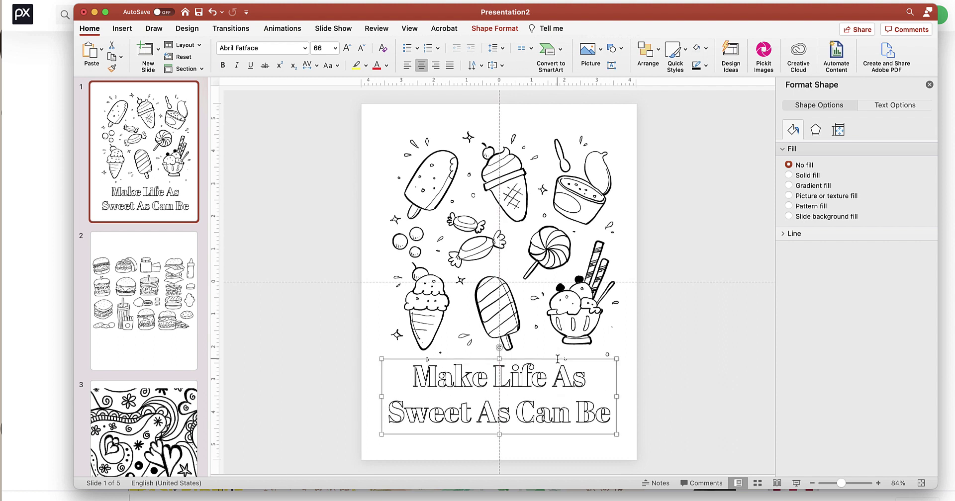
click(733, 357)
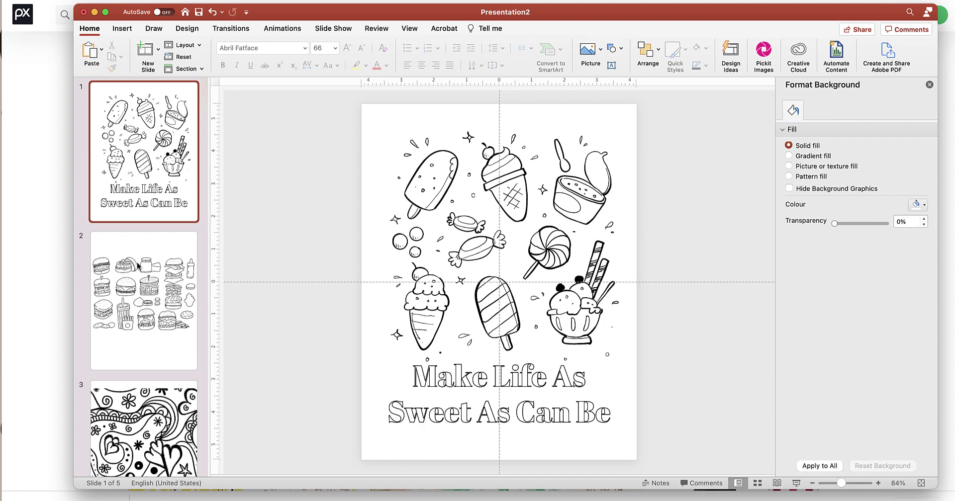
Open page 5 with the partly coloured autumn doodles.
scroll(148, 262, down, 10)
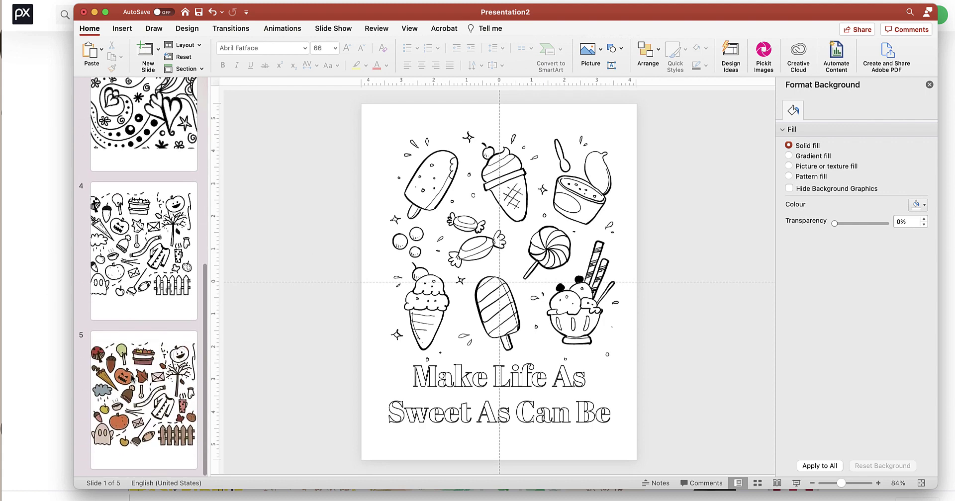
click(132, 376)
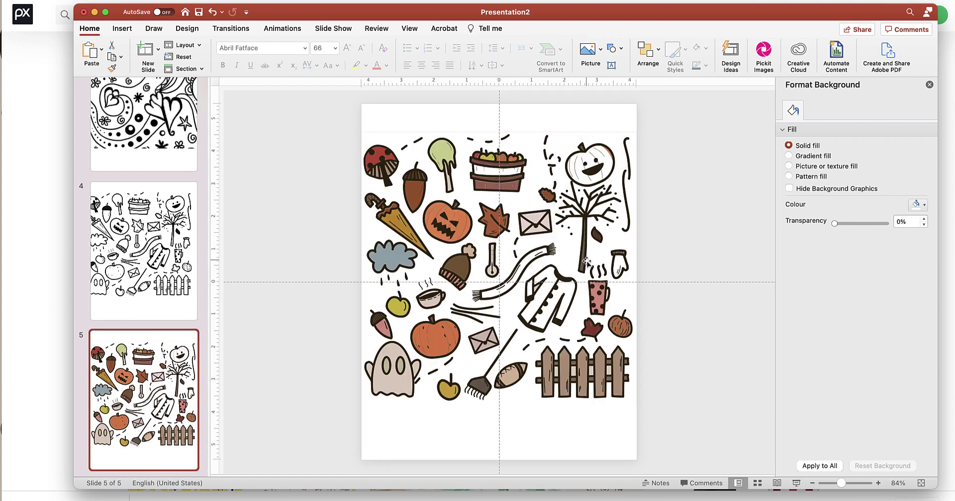